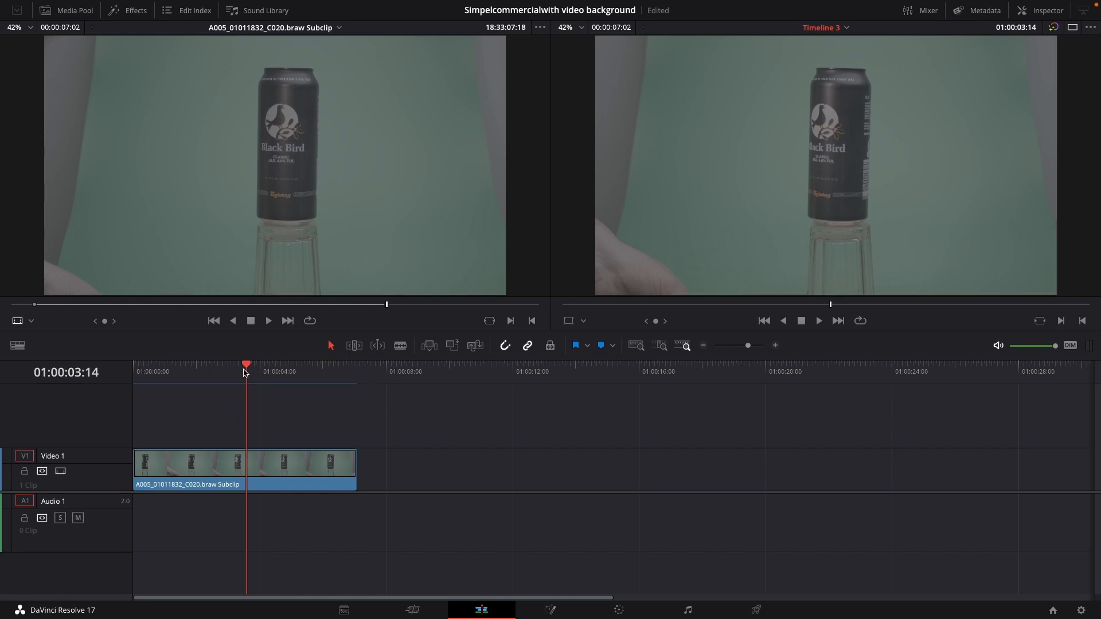
# Play the can clip from the start of the timeline to examine the green-screen footage
pyautogui.moveTo(245, 377); pyautogui.dragTo(136, 383)
pyautogui.press('space')
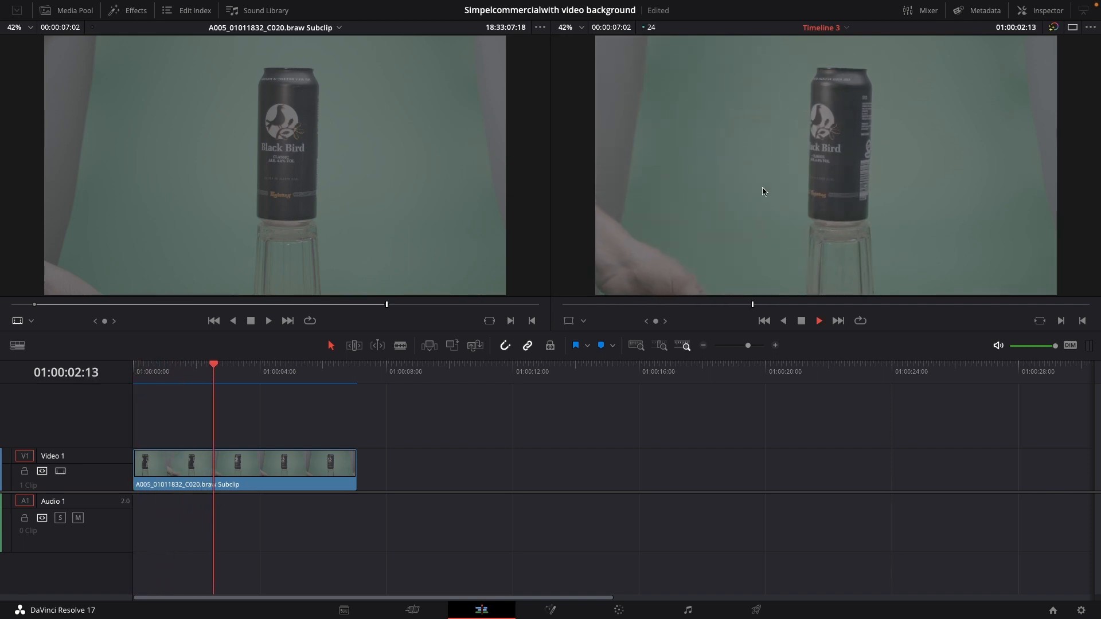
pyautogui.press('space')
pyautogui.scroll(-3, 736, 199)
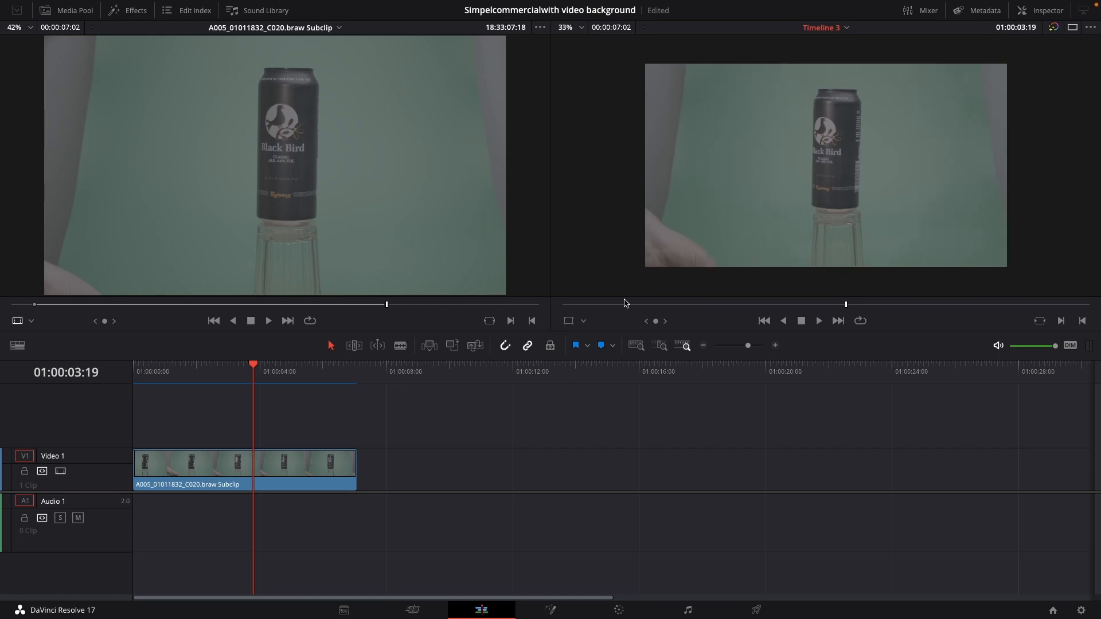
pyautogui.press('space')
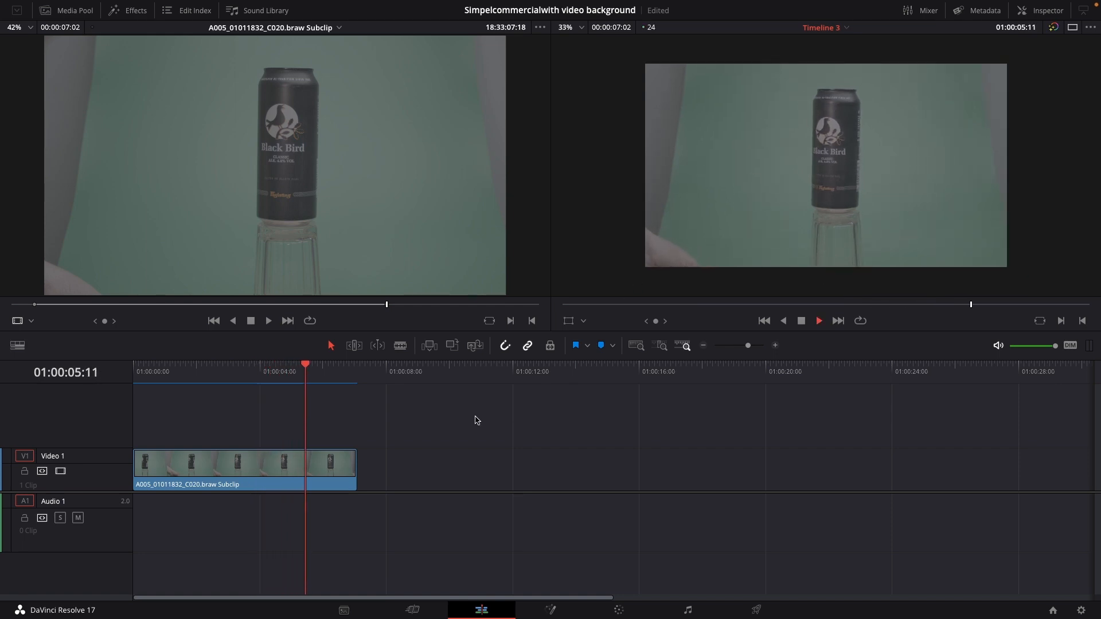
pyautogui.press('space')
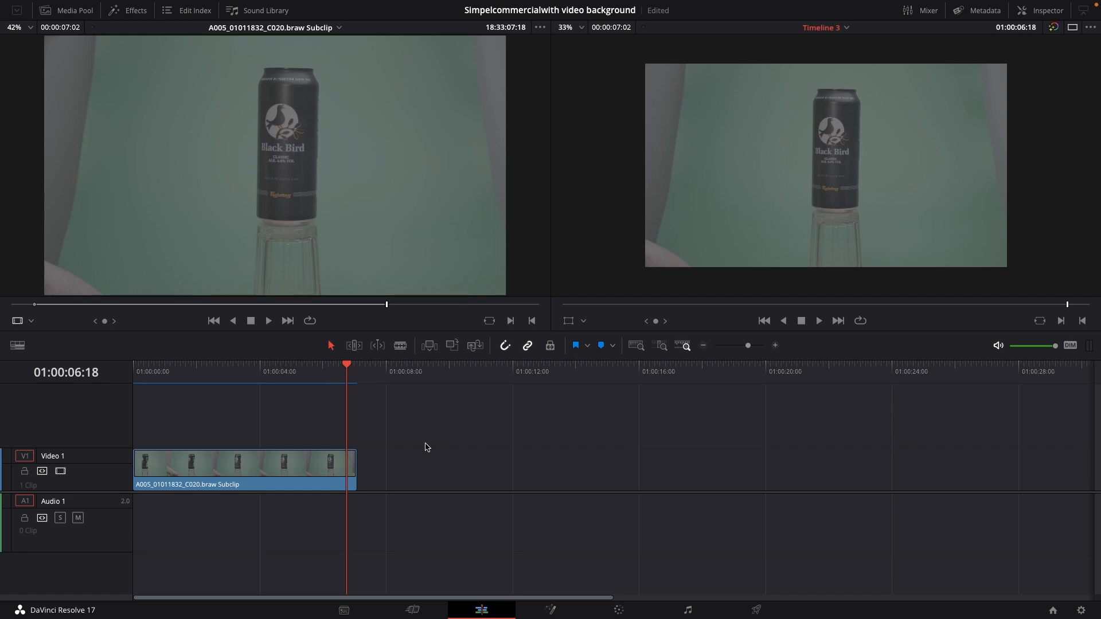
# Open the can clip on the Color page and set gain to 1.13, gamma to 0.01 and lift to -0.12
pyautogui.click(292, 467)
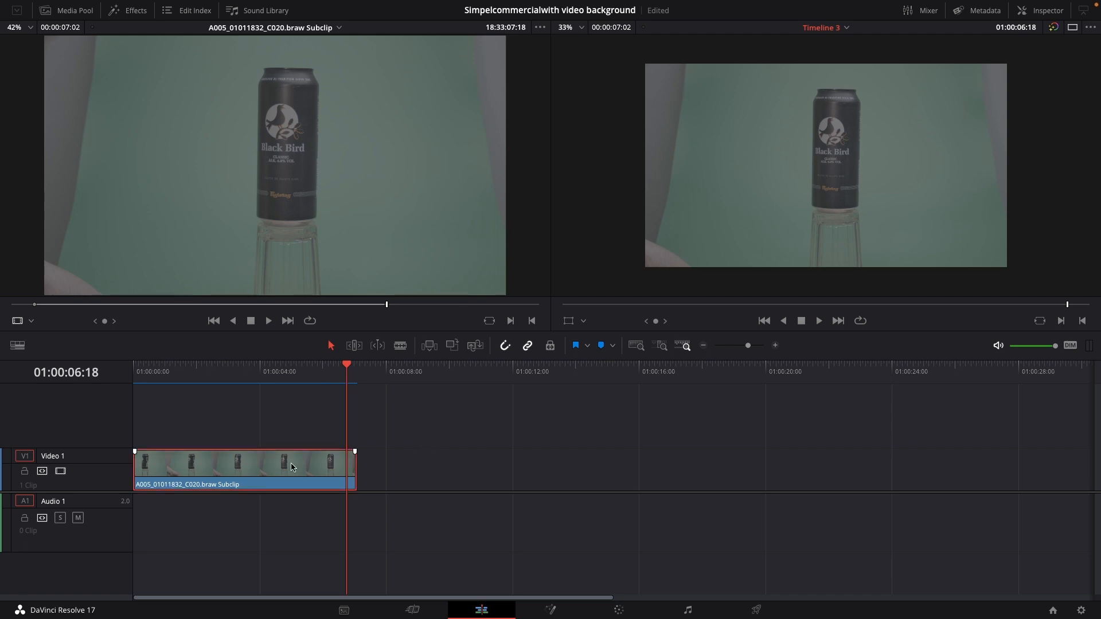
pyautogui.click(619, 610)
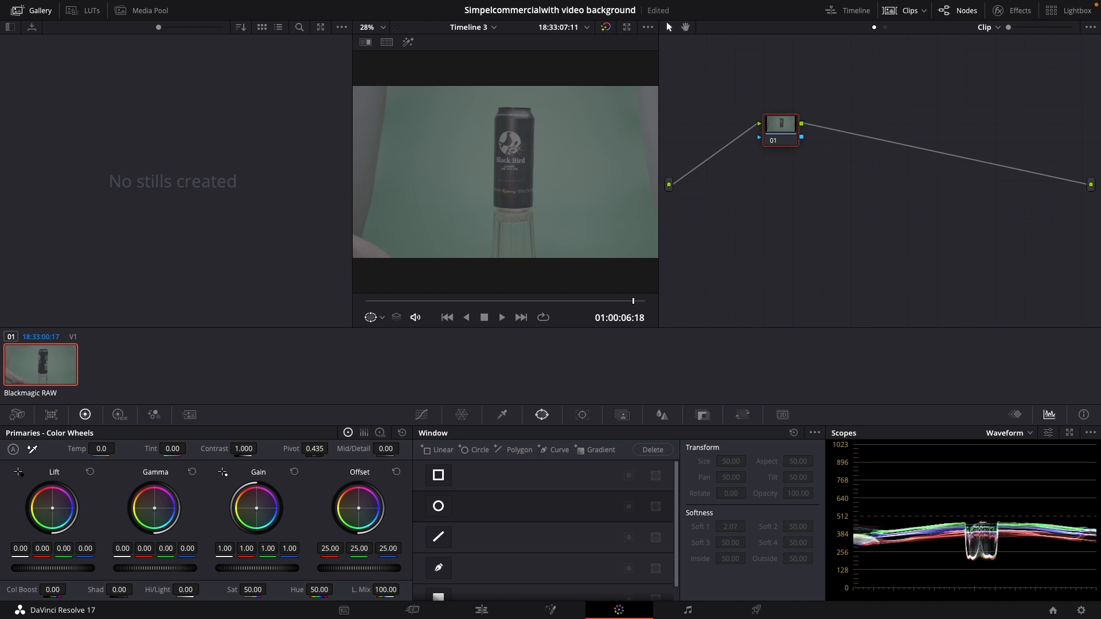
pyautogui.moveTo(253, 569); pyautogui.dragTo(271, 570)
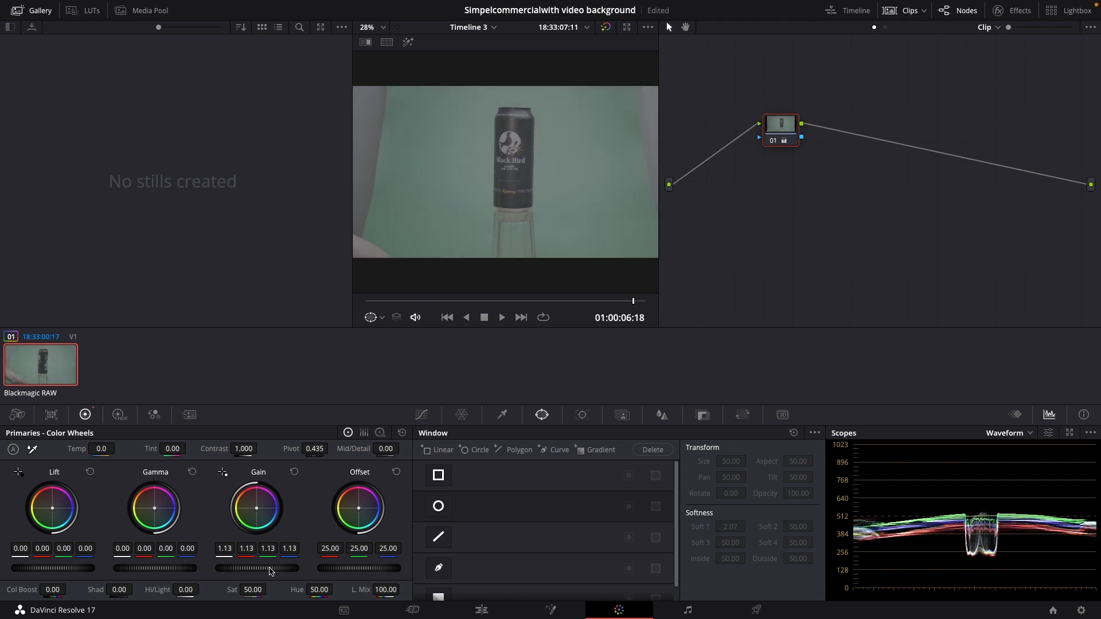
pyautogui.moveTo(167, 568); pyautogui.dragTo(168, 568)
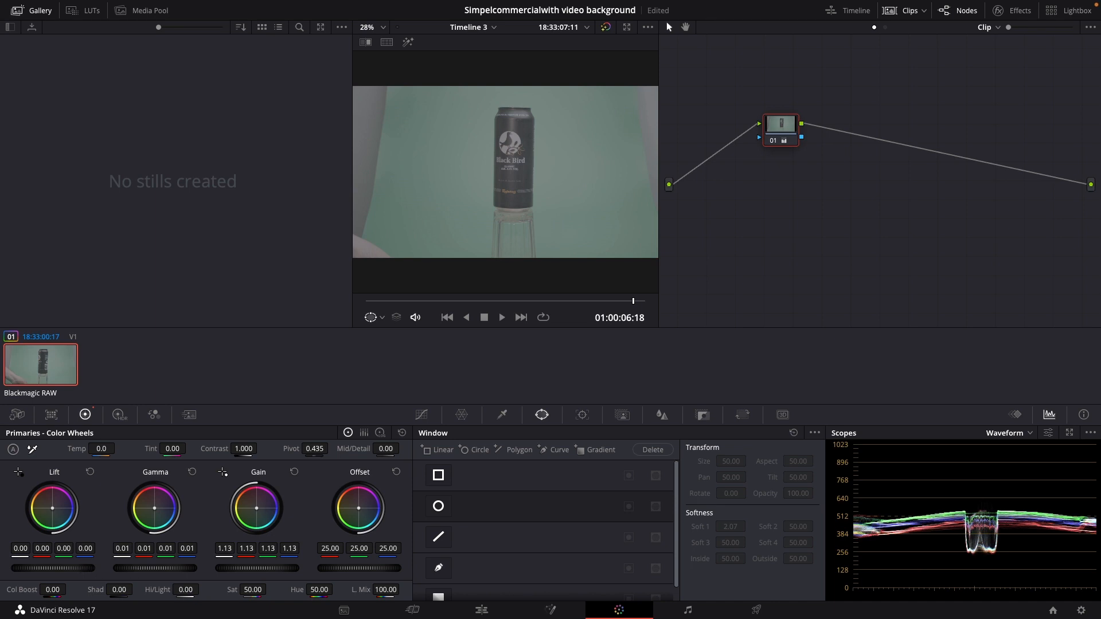
pyautogui.moveTo(53, 568); pyautogui.dragTo(25, 568)
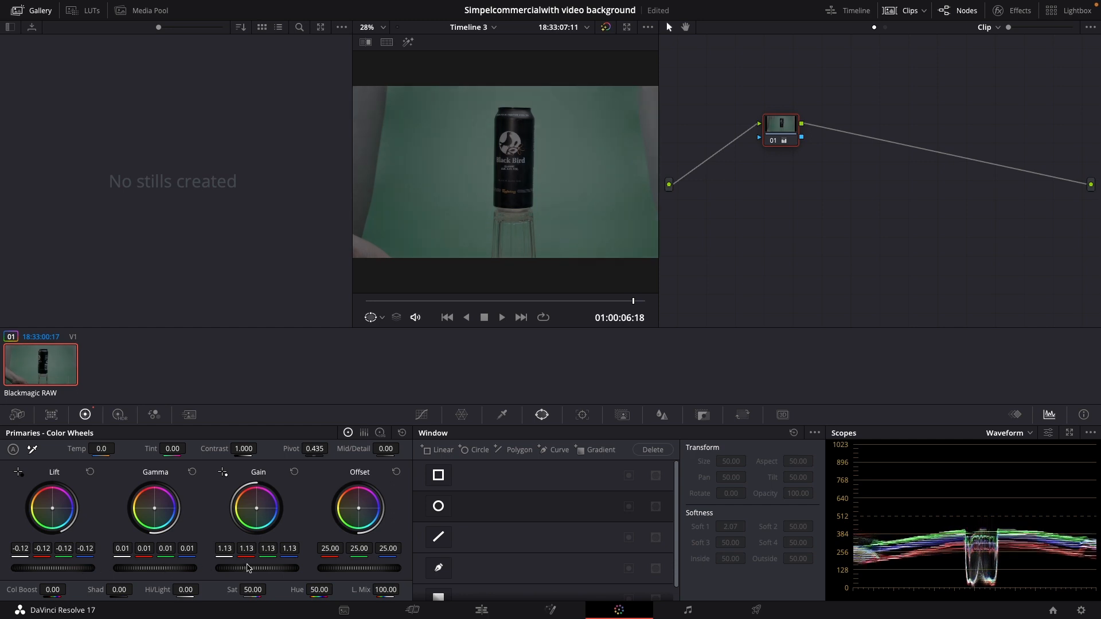
# Set the clip's gain to 1.64, saturation to 90.80, contrast to 1.056, temperature to 210 and tint to 6.00
pyautogui.moveTo(248, 569); pyautogui.dragTo(269, 589)
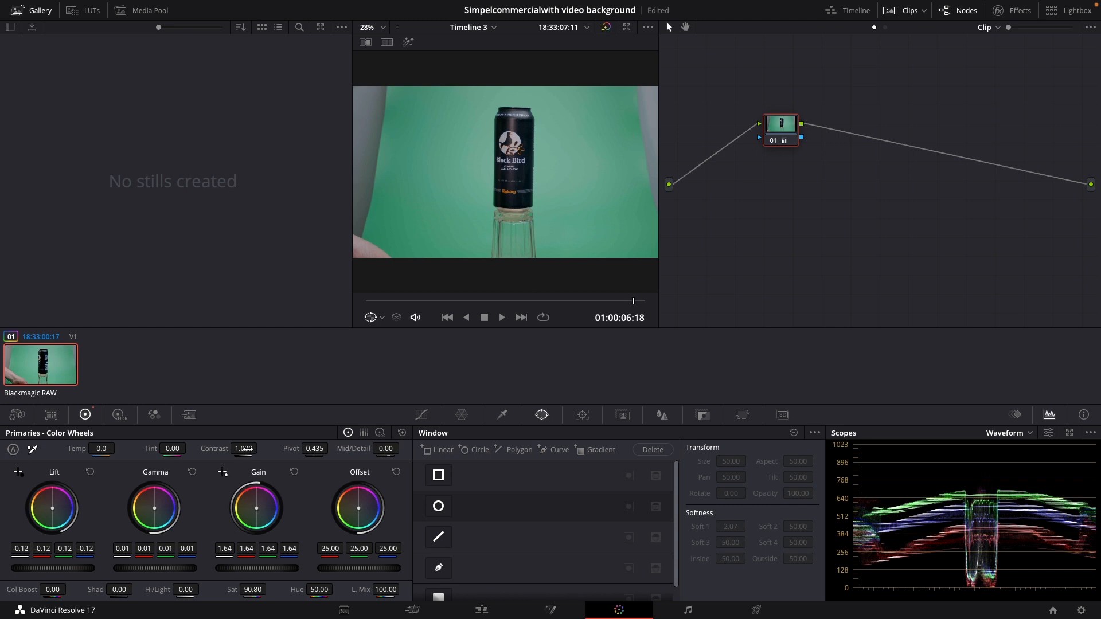
pyautogui.moveTo(245, 449); pyautogui.dragTo(261, 448)
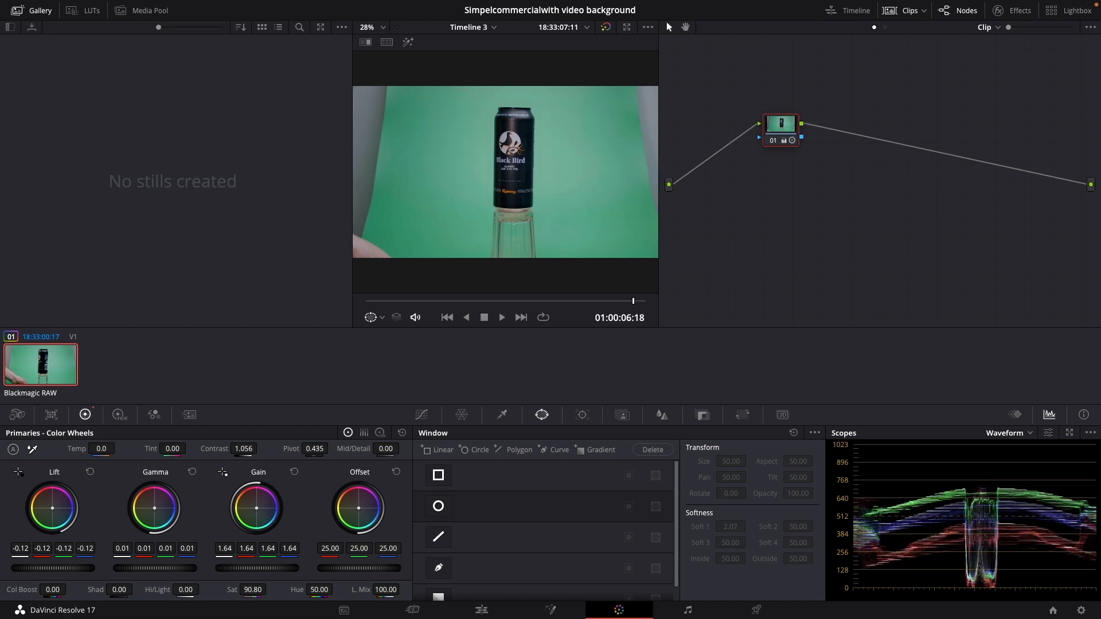
pyautogui.moveTo(107, 449); pyautogui.dragTo(190, 448)
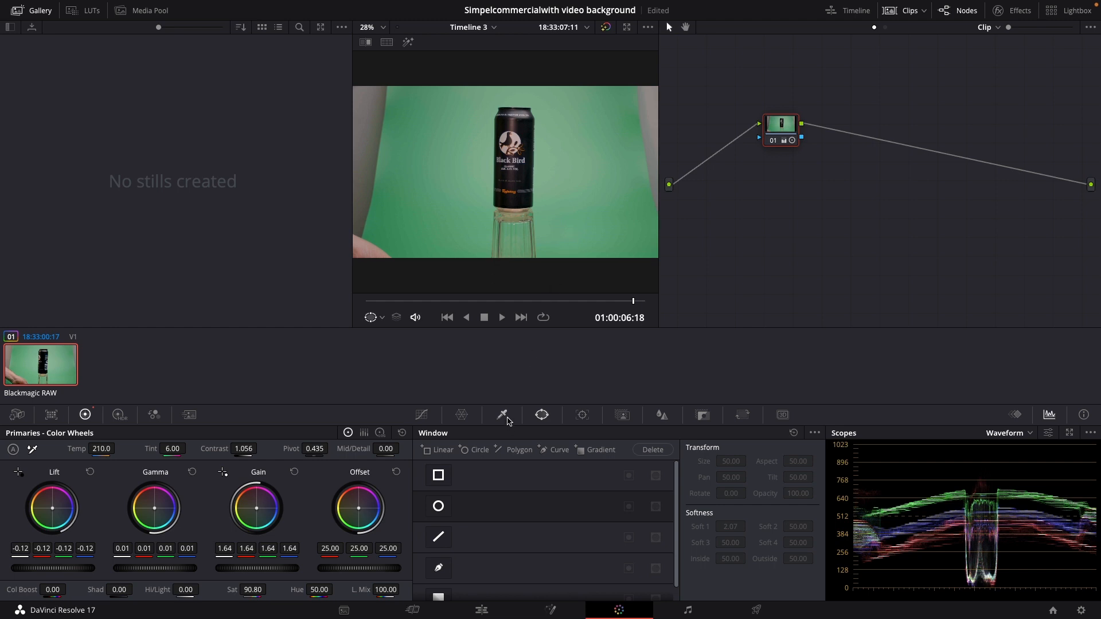
# Sample the green background with the 3D qualifier by drawing a stroke around the can
pyautogui.click(503, 415)
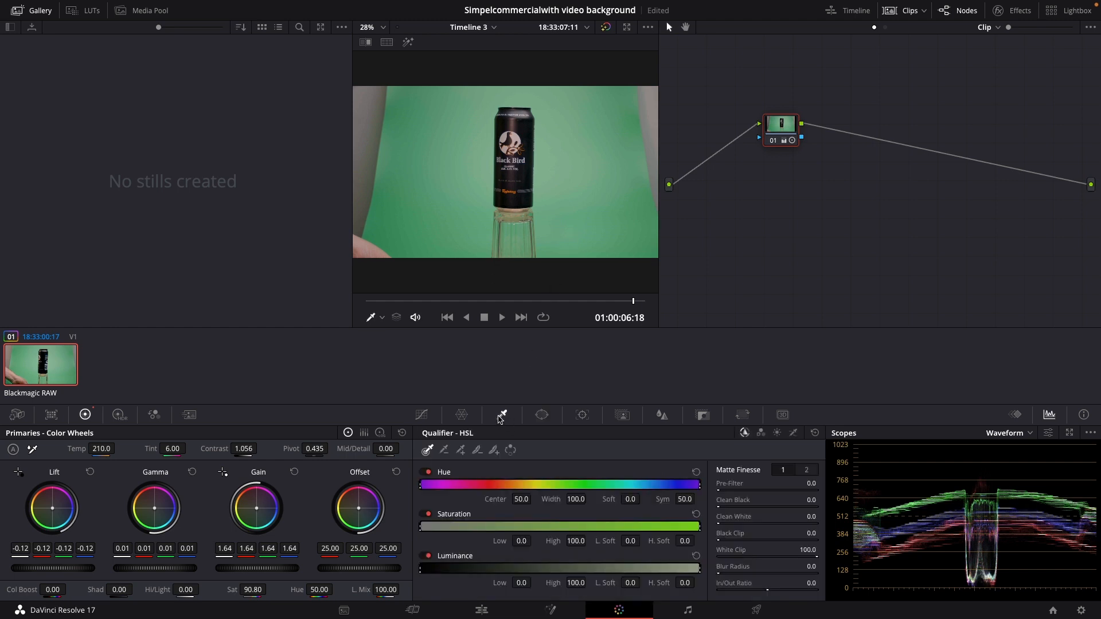
pyautogui.click(795, 434)
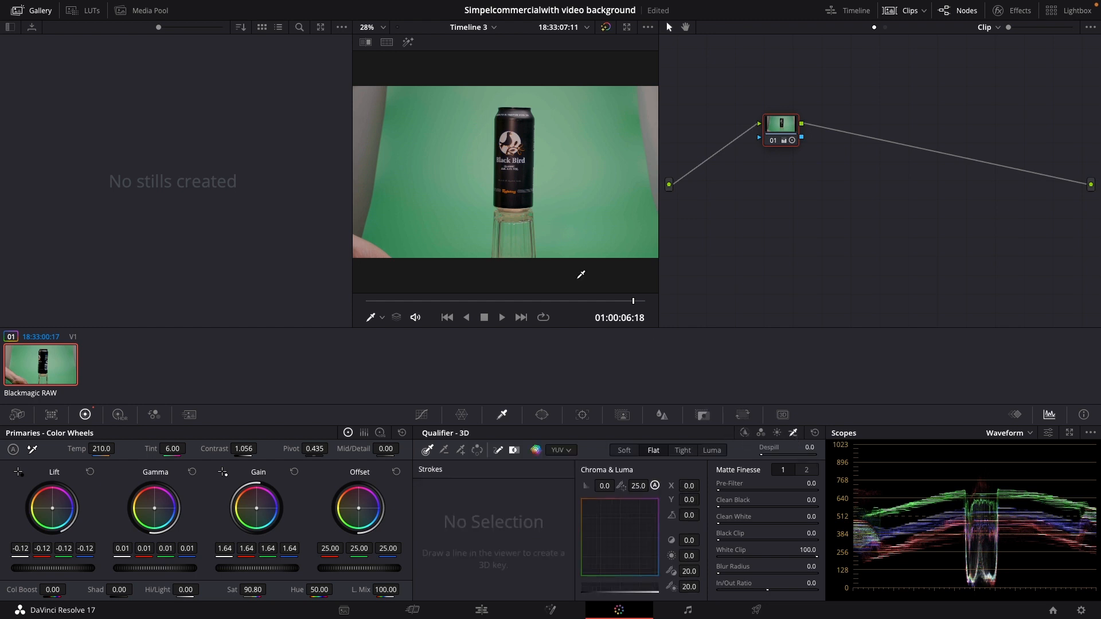
pyautogui.moveTo(566, 114)
pyautogui.mouseDown()
pyautogui.moveTo(566, 234)
pyautogui.moveTo(547, 194)
pyautogui.moveTo(542, 101)
pyautogui.moveTo(488, 97)
pyautogui.moveTo(483, 213)
pyautogui.mouseUp()
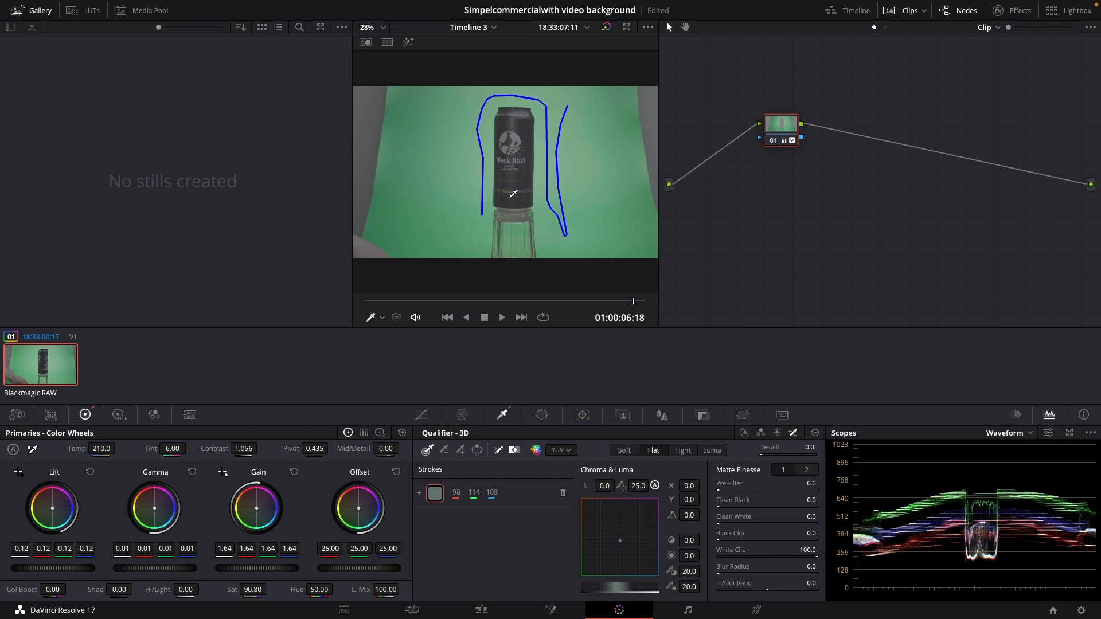
# Add an alpha output to the node graph and connect node 01's key output to it
pyautogui.rightClick(814, 192)
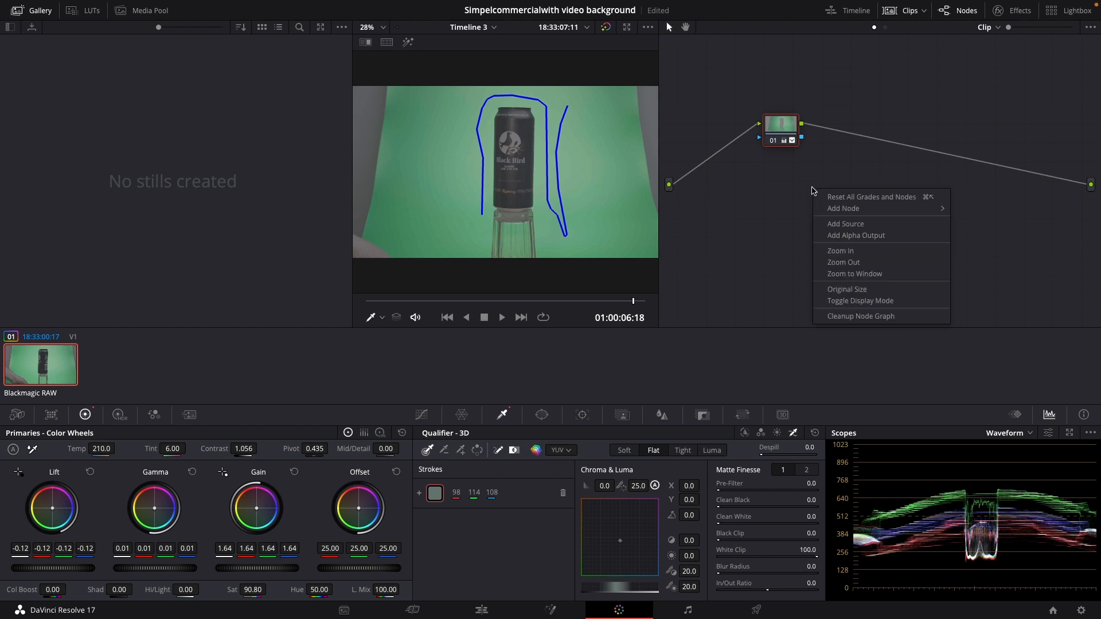
pyautogui.click(860, 236)
pyautogui.moveTo(802, 137); pyautogui.dragTo(1091, 206)
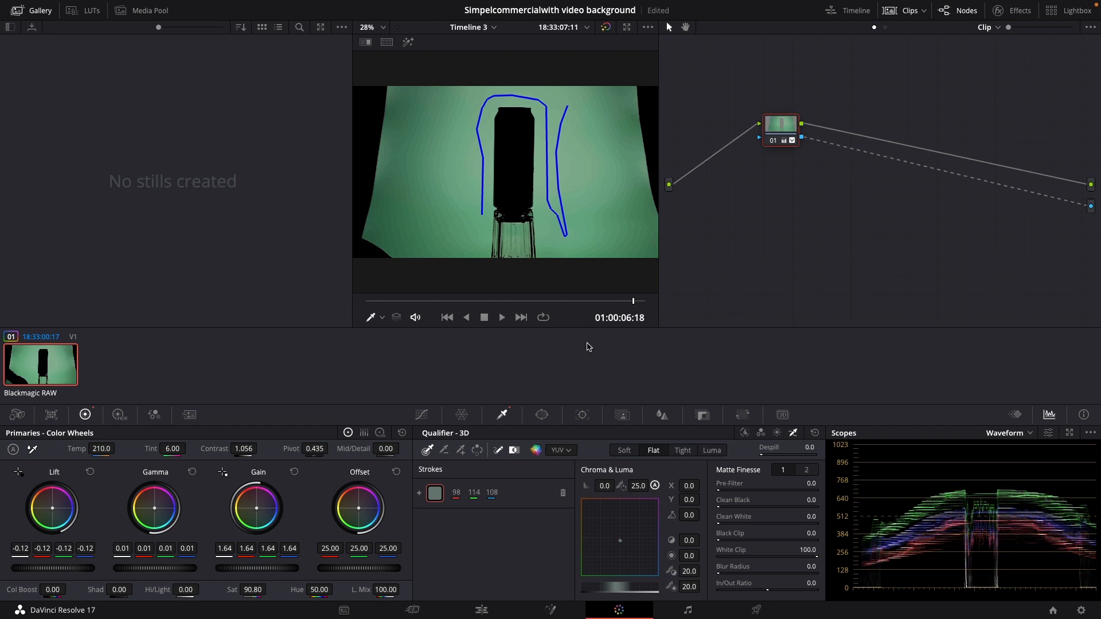
# Invert the key, set Despill to 100, and refine the matte with Clean Black 16.2, Clean White 9.7 and Black Clip 7.6
pyautogui.click(477, 451)
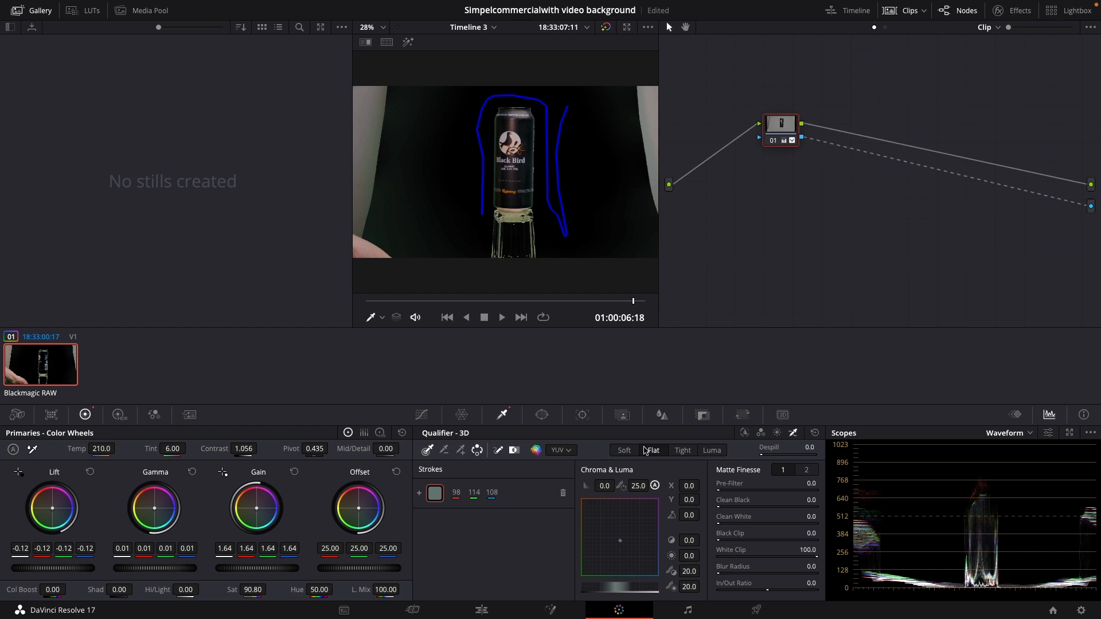
pyautogui.moveTo(764, 455); pyautogui.dragTo(766, 455)
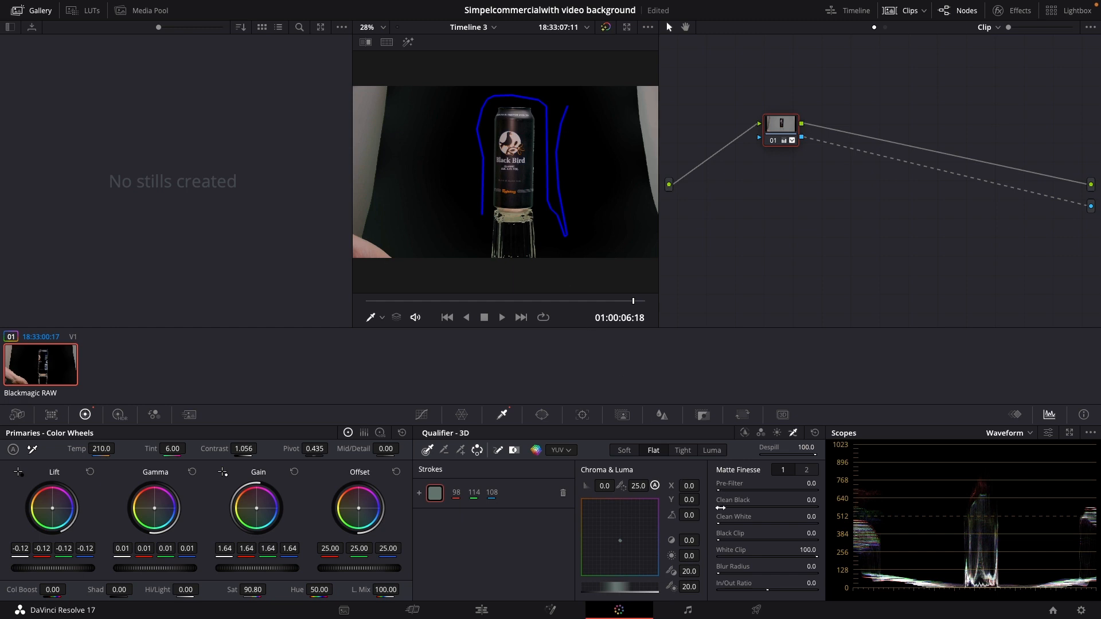
pyautogui.moveTo(721, 508); pyautogui.dragTo(722, 541)
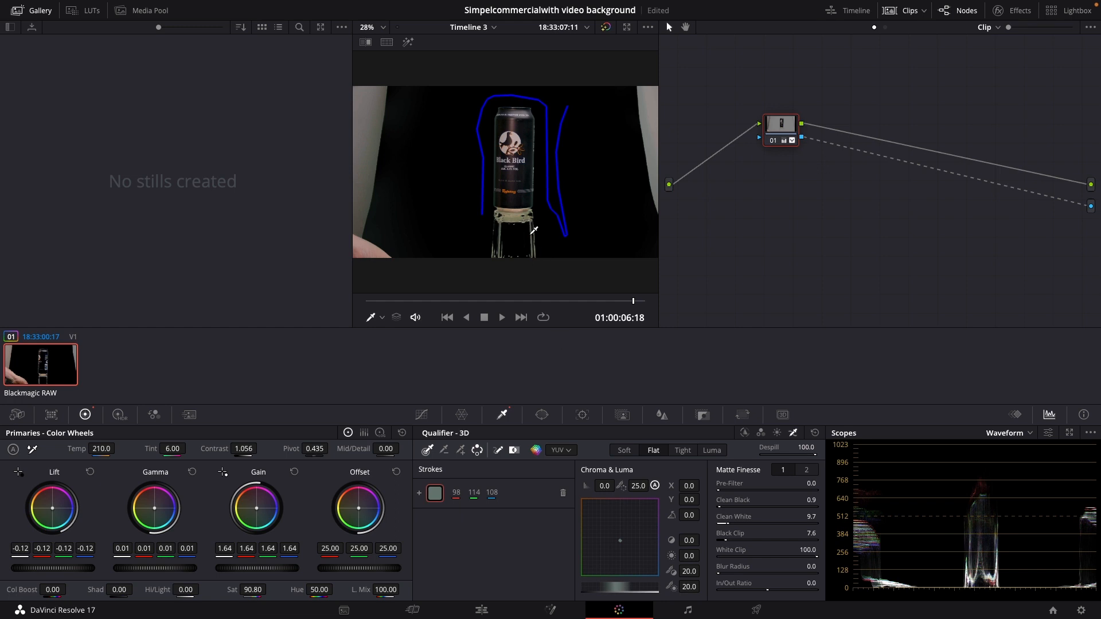
pyautogui.moveTo(720, 507); pyautogui.dragTo(735, 507)
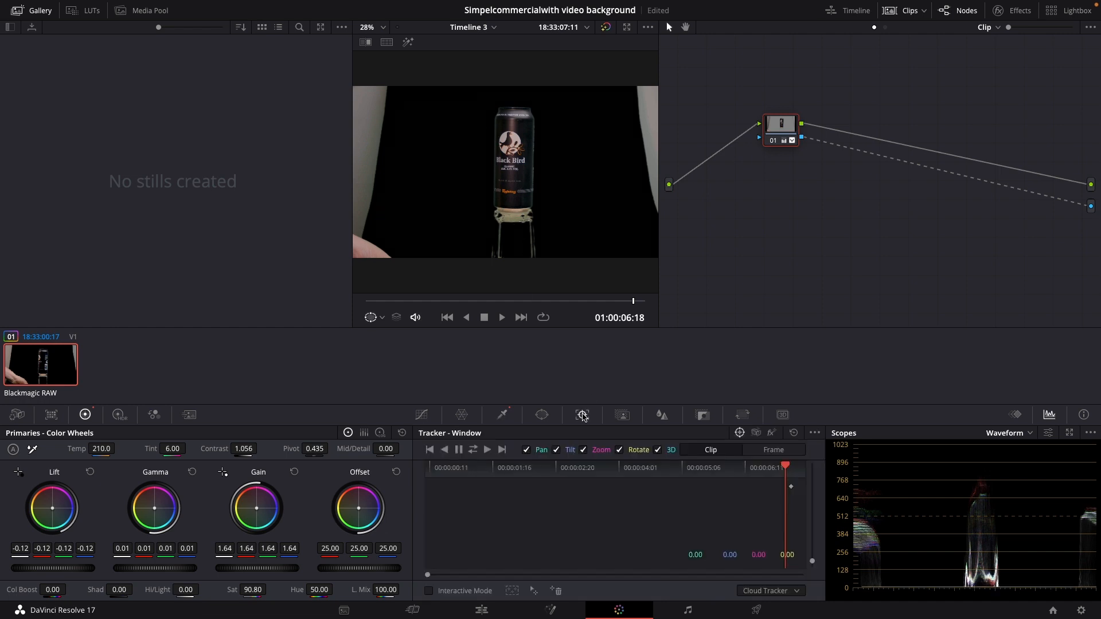
# Draw a closed curve window around the can, following its bottom rim to exclude the glass stand and surrounding edges
pyautogui.click(542, 414)
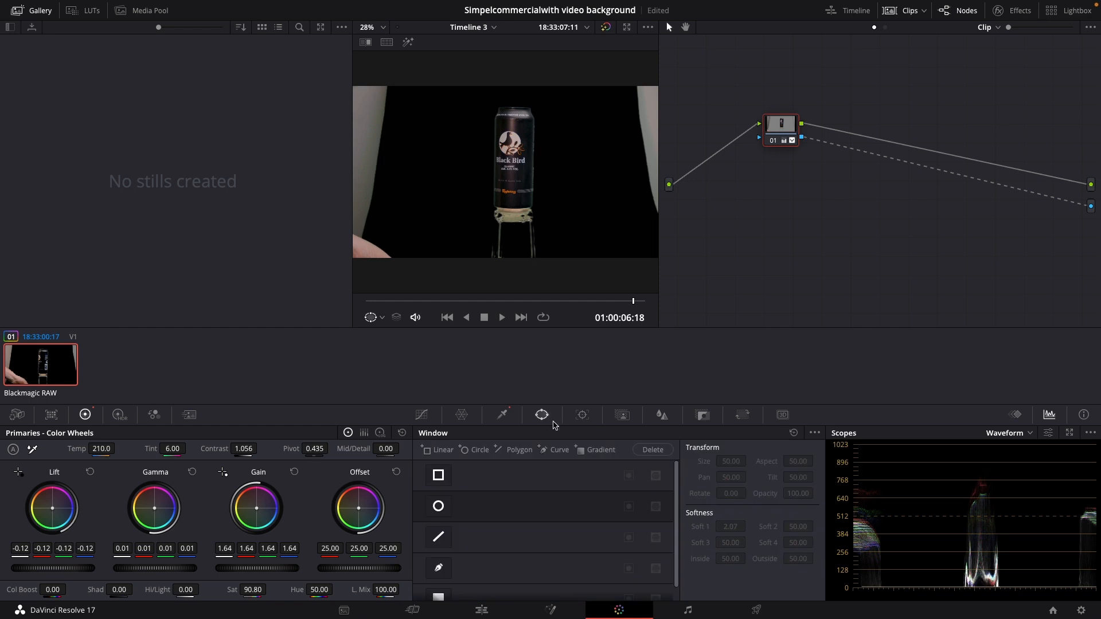
pyautogui.click(439, 571)
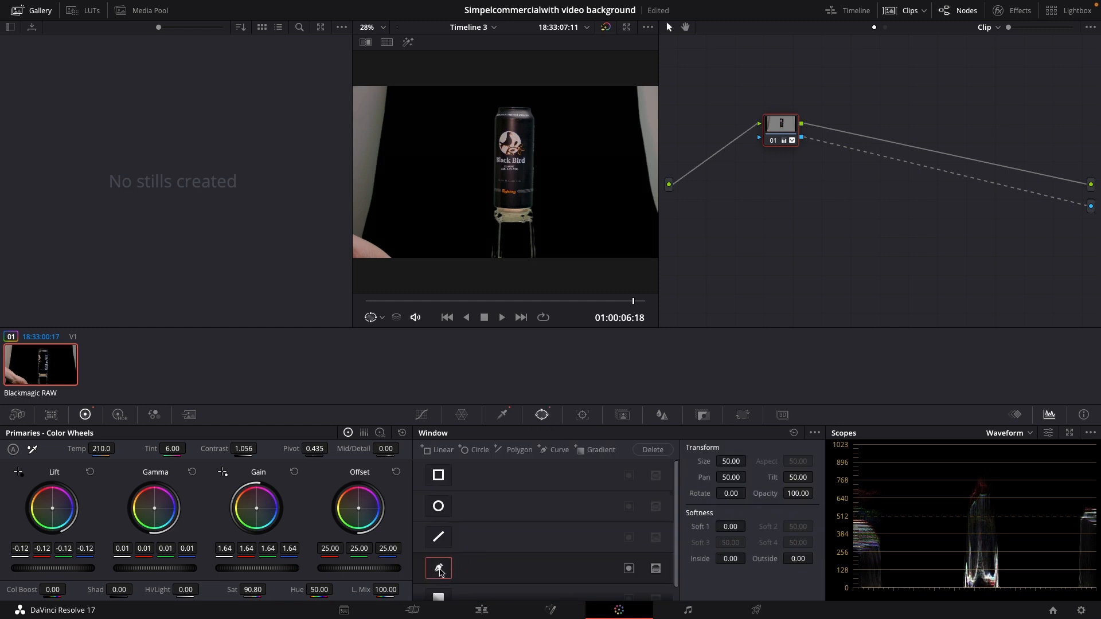
pyautogui.scroll(4, 477, 198)
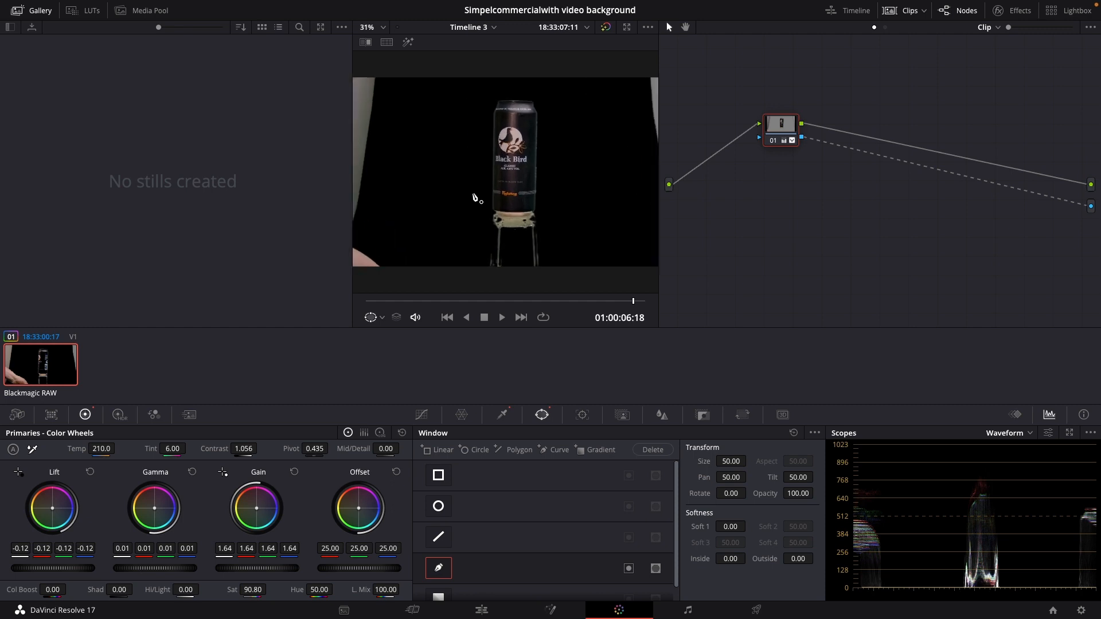
pyautogui.scroll(2, 475, 200)
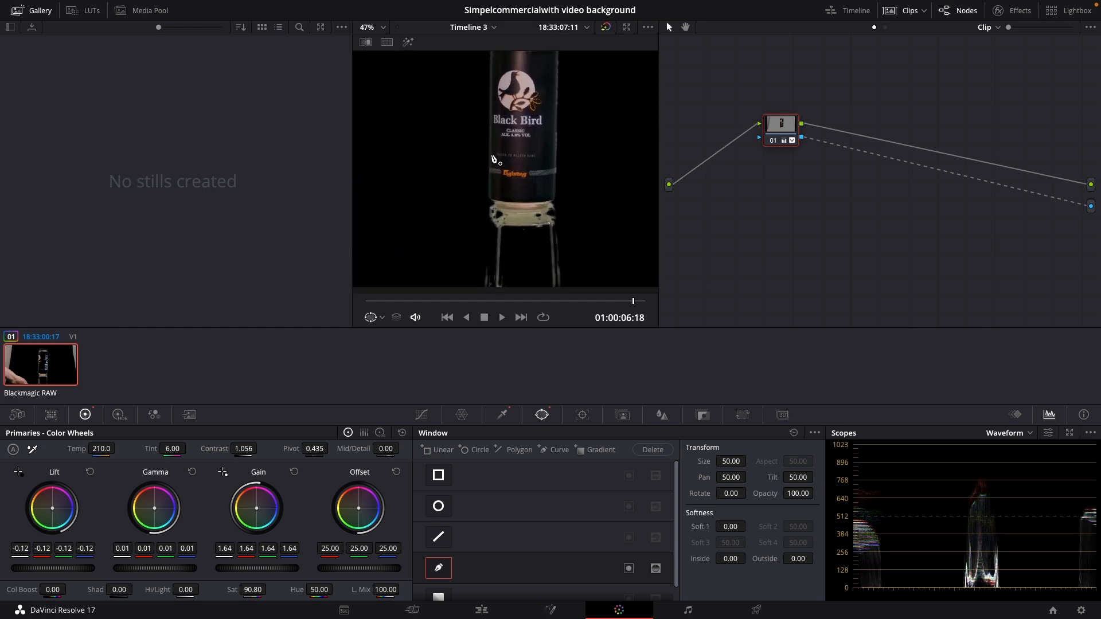
pyautogui.click(470, 171)
pyautogui.moveTo(486, 204); pyautogui.dragTo(546, 211)
pyautogui.click(551, 205)
pyautogui.click(599, 185)
pyautogui.scroll(-3, 589, 97)
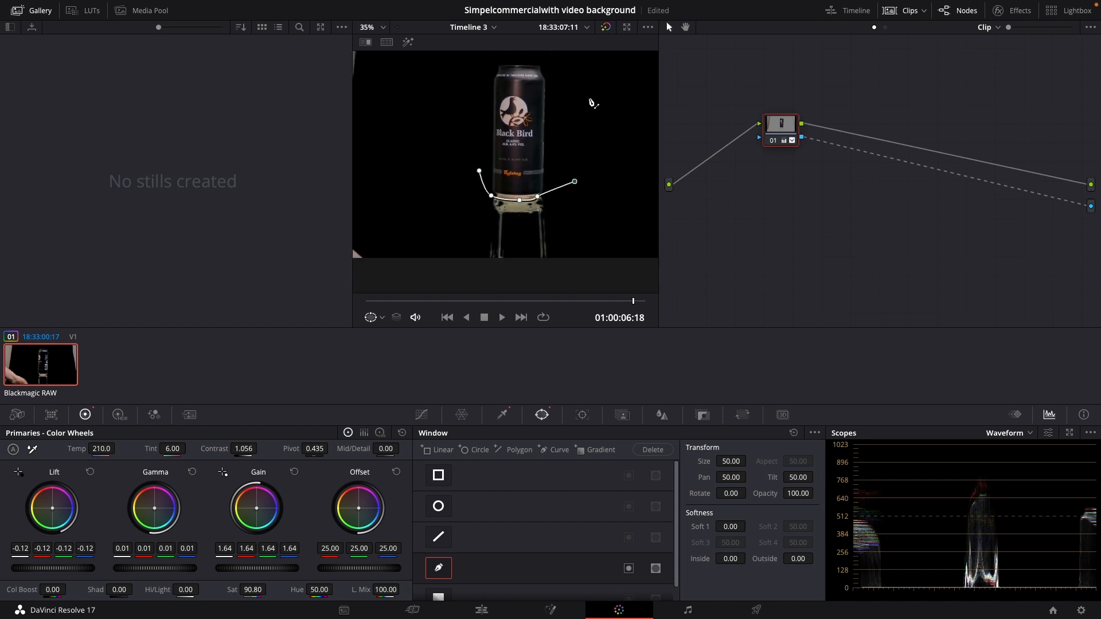
pyautogui.click(586, 59)
pyautogui.click(492, 55)
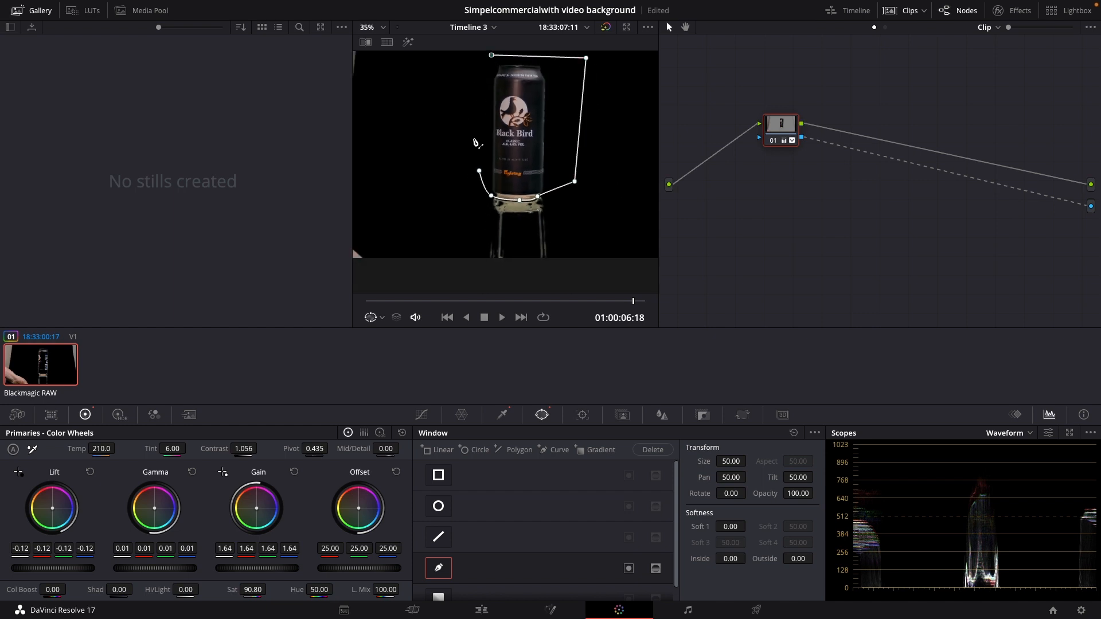
pyautogui.click(475, 153)
pyautogui.click(480, 171)
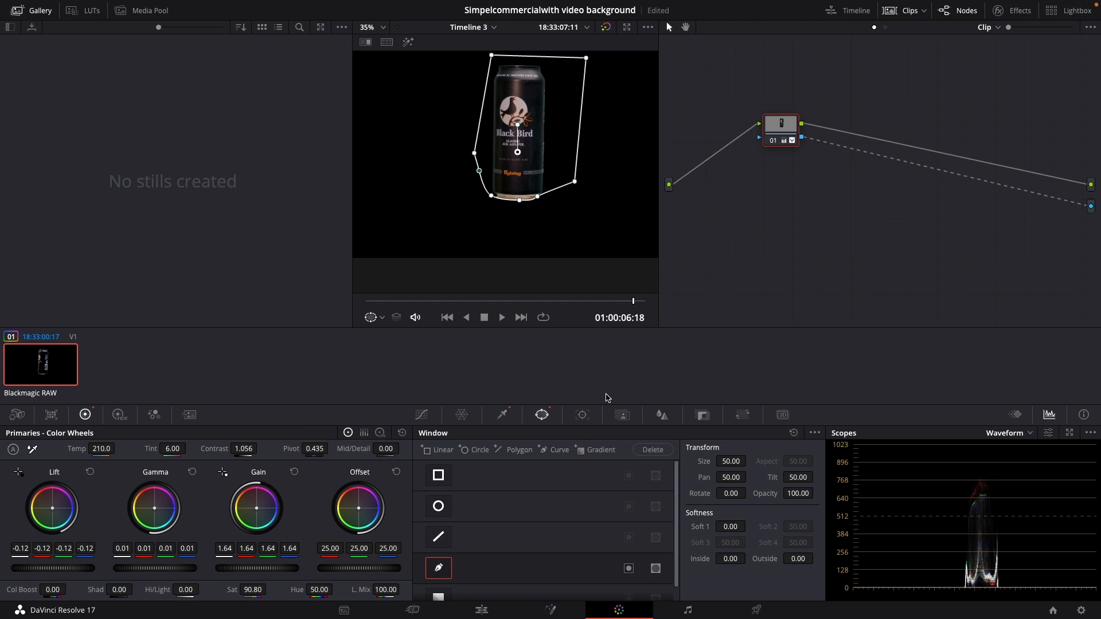
# Add a second 3D key stroke close along the can's right edge, and save the project back on the Edit page
pyautogui.click(502, 415)
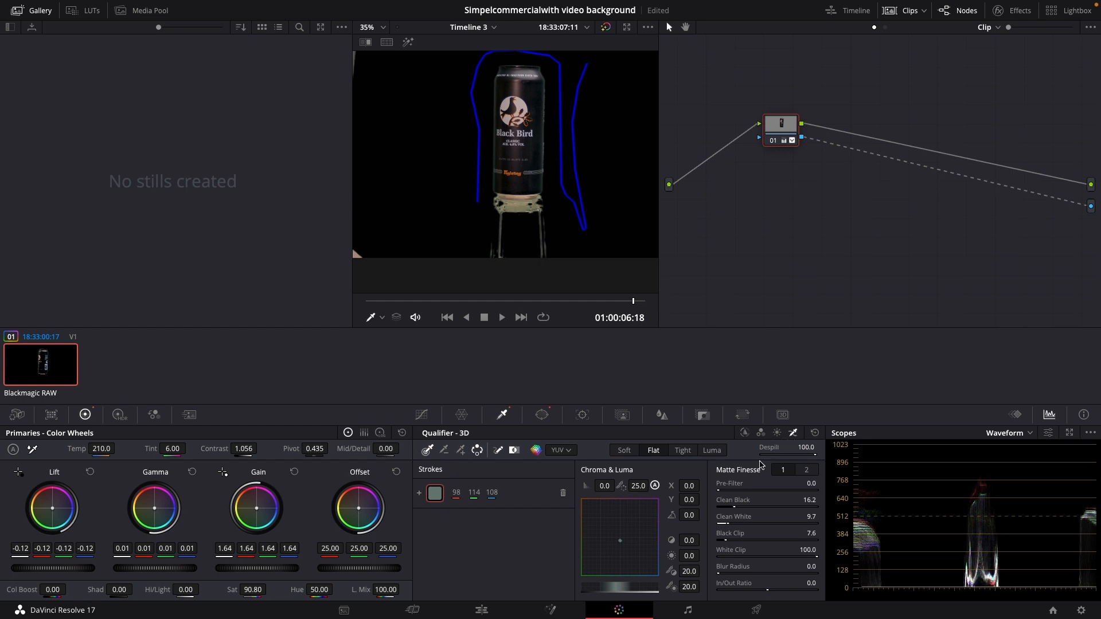
pyautogui.click(460, 450)
pyautogui.hotkey('shift', 'h')
pyautogui.moveTo(553, 163); pyautogui.dragTo(551, 102)
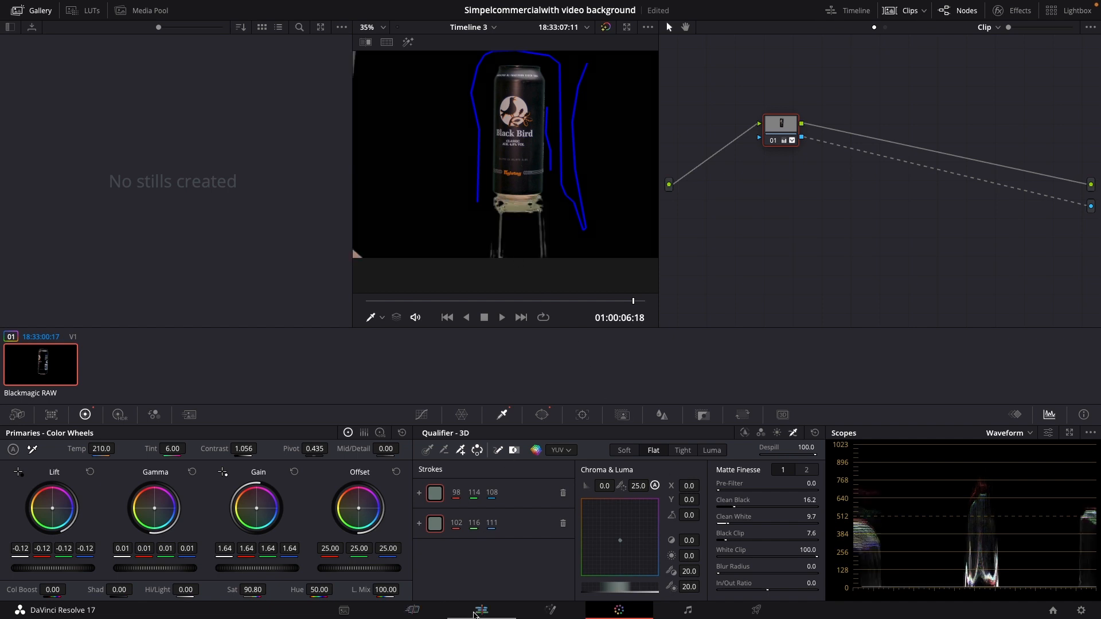
pyautogui.click(476, 613)
pyautogui.hotkey('ctrl', 's')
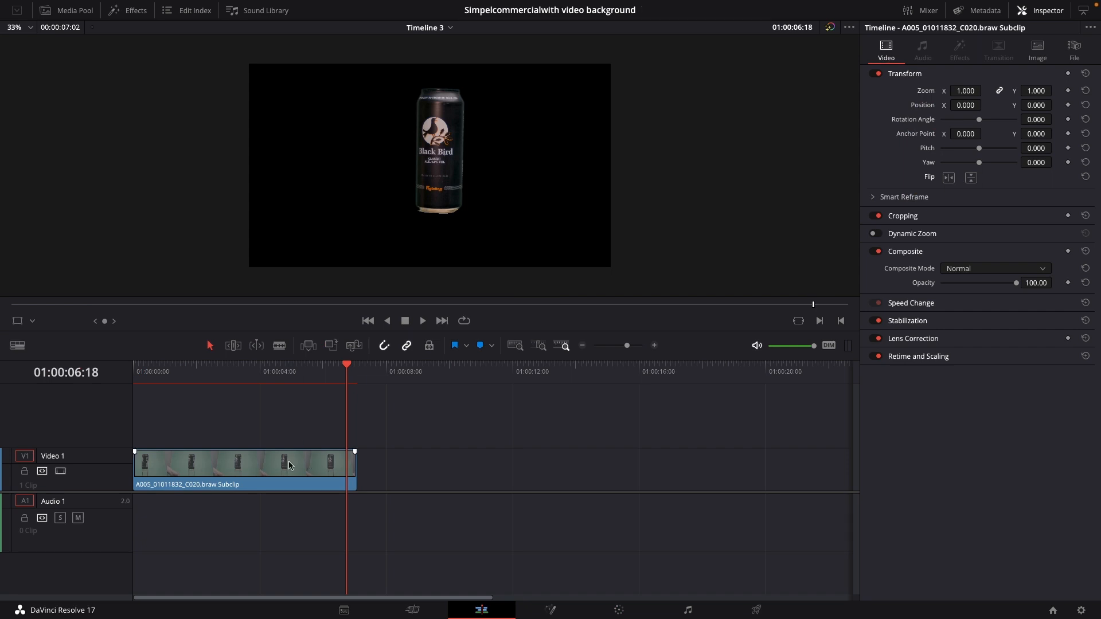
# Move the can clip from track Video 1 up to Video 2 at the timeline start, and open the Media Pool
pyautogui.moveTo(348, 370); pyautogui.dragTo(143, 400)
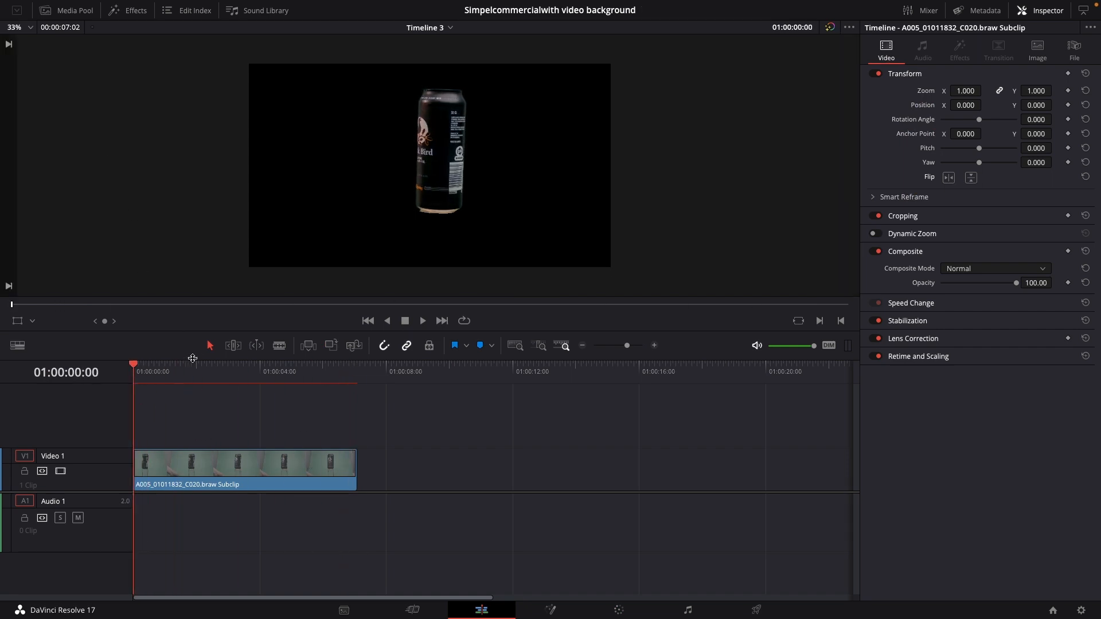
pyautogui.moveTo(174, 463); pyautogui.dragTo(171, 421)
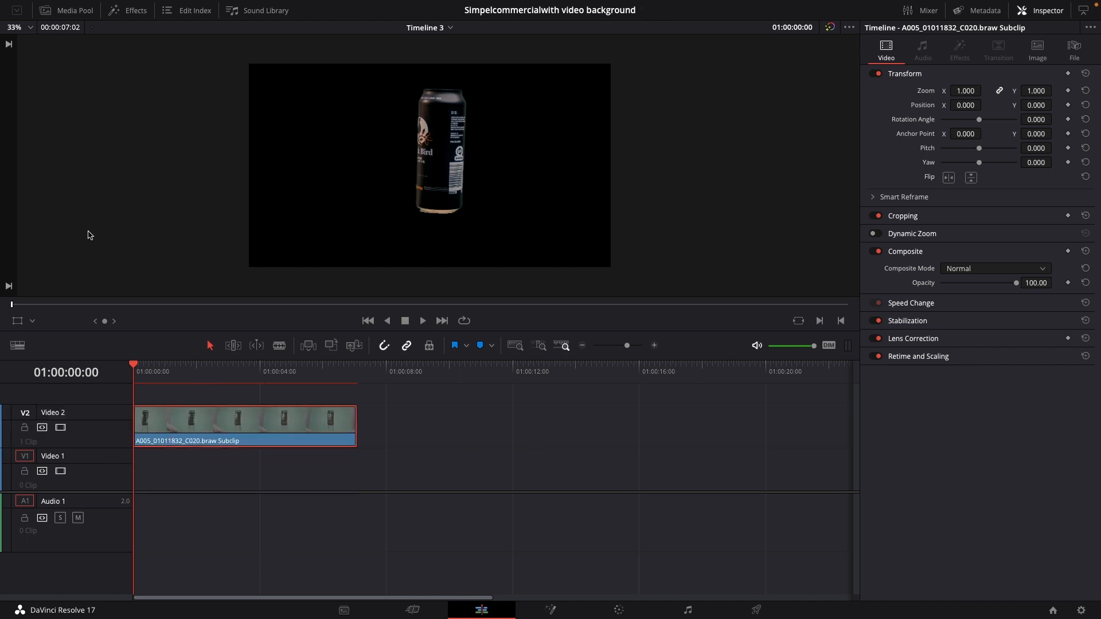
pyautogui.click(63, 10)
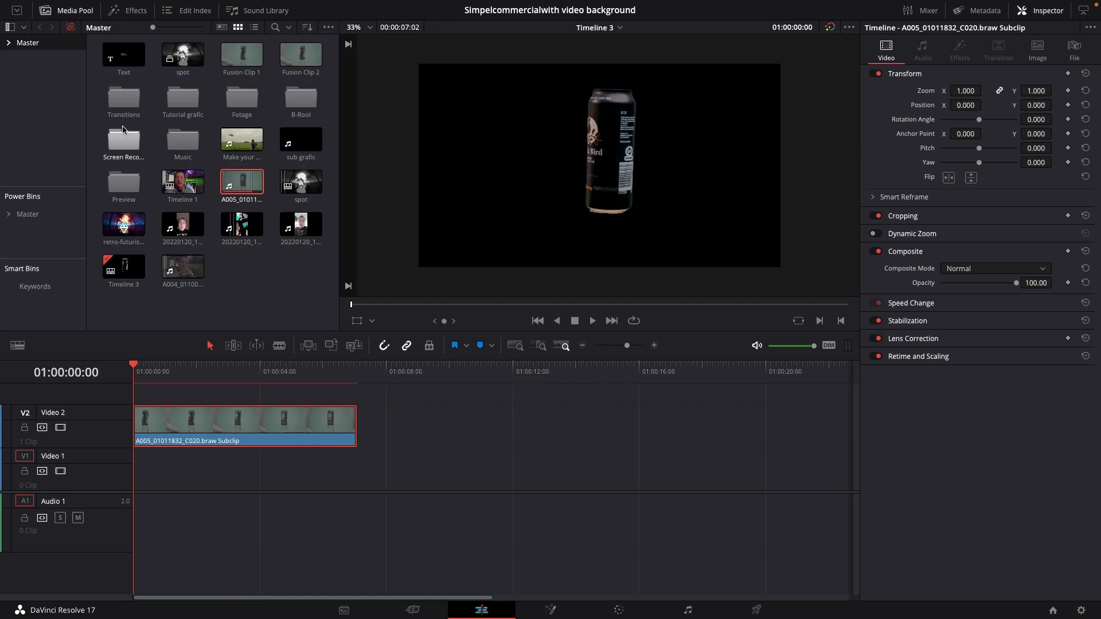
# Place the retro-futuristic synthwave clip on Video 1 beneath the can, trim its end to match the can clip, and preview the composite
pyautogui.moveTo(128, 230); pyautogui.dragTo(143, 465)
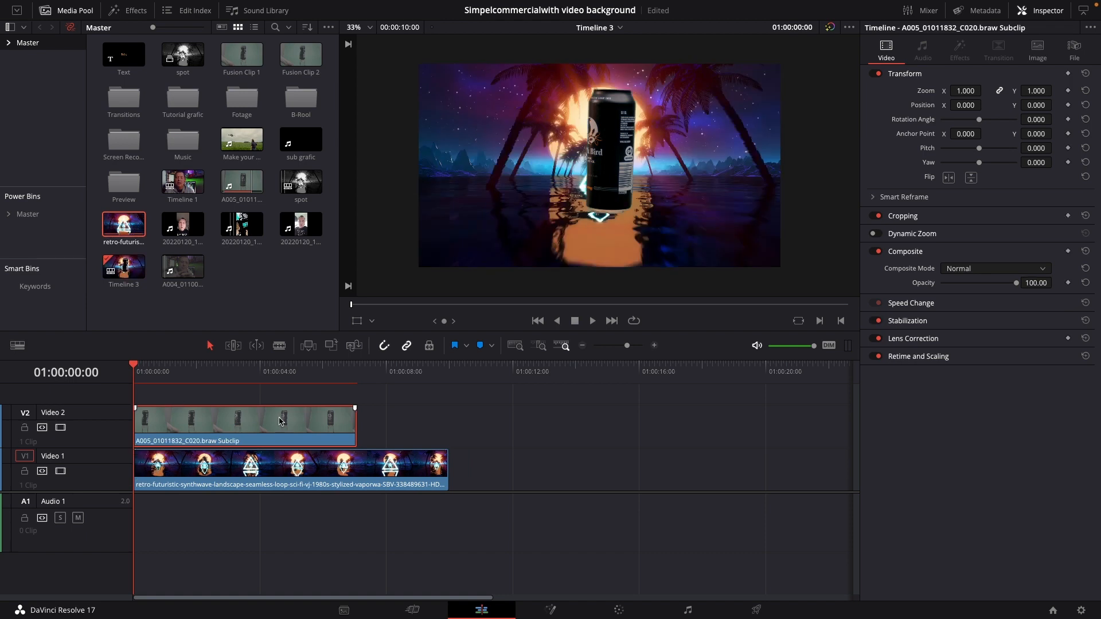
pyautogui.moveTo(448, 466); pyautogui.dragTo(357, 466)
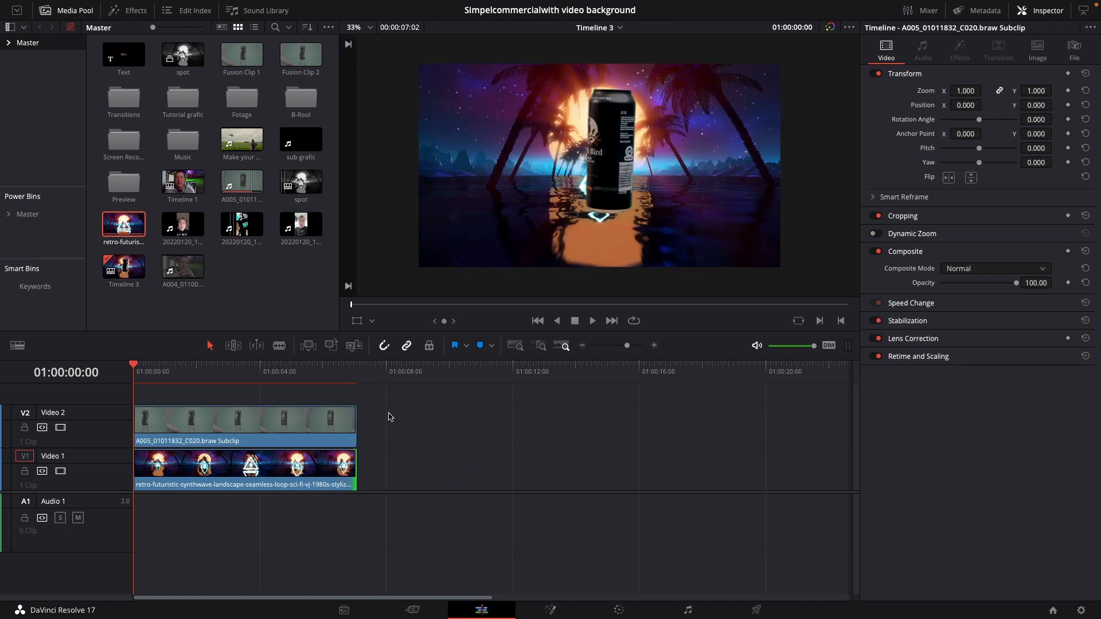
pyautogui.press('space')
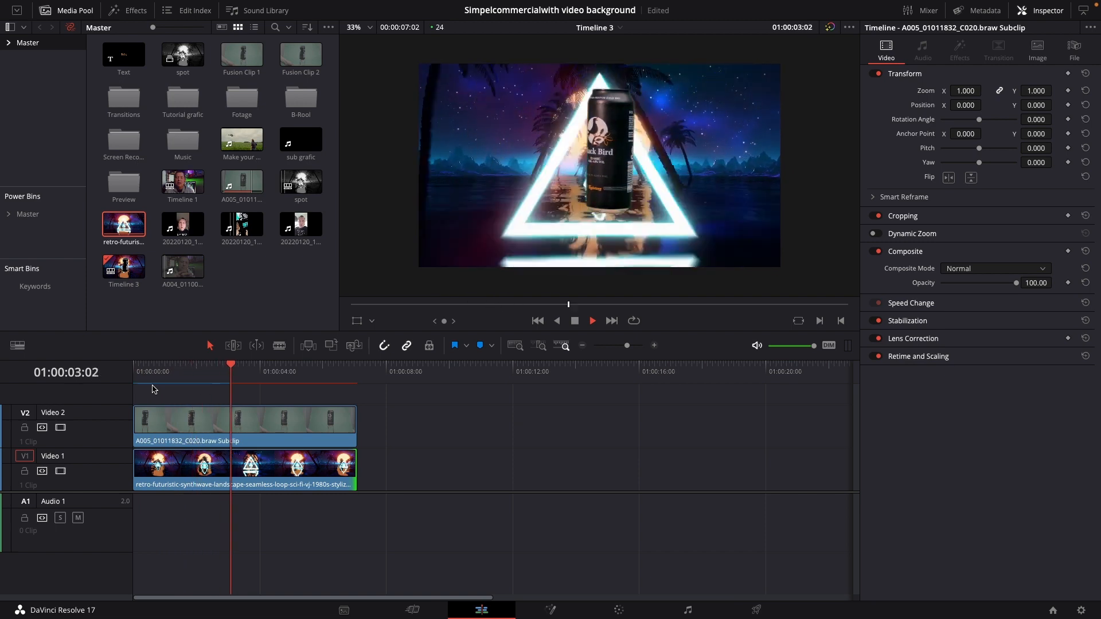
pyautogui.press('space')
pyautogui.moveTo(232, 369); pyautogui.dragTo(133, 370)
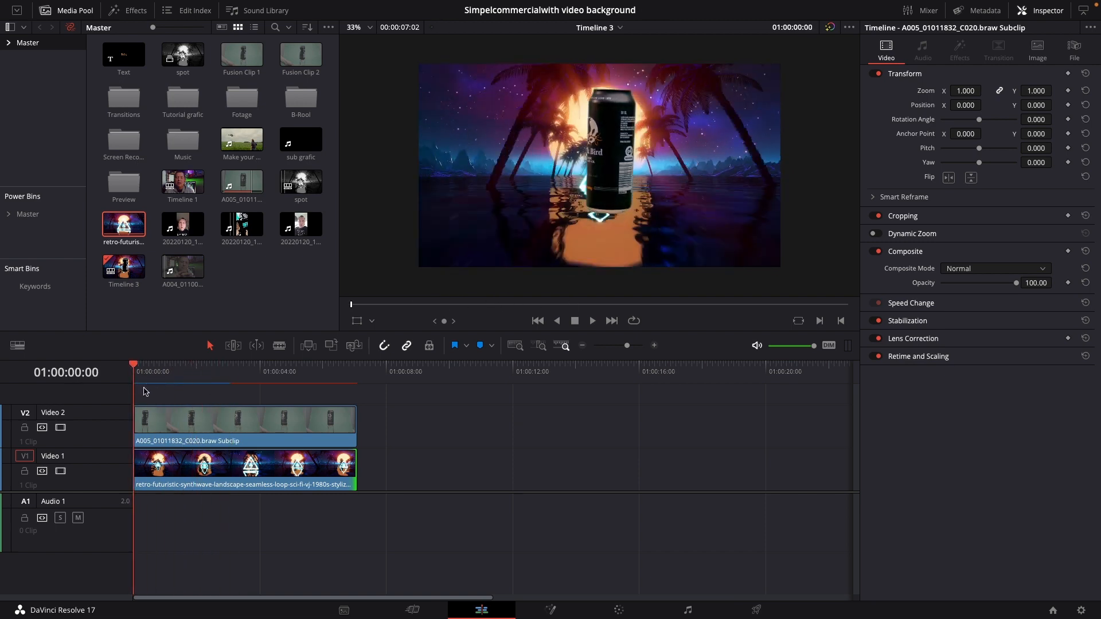
# At the timeline start, keyframe the can clip's Zoom at 0.160 and its Position at X -11, Y -57
pyautogui.click(187, 419)
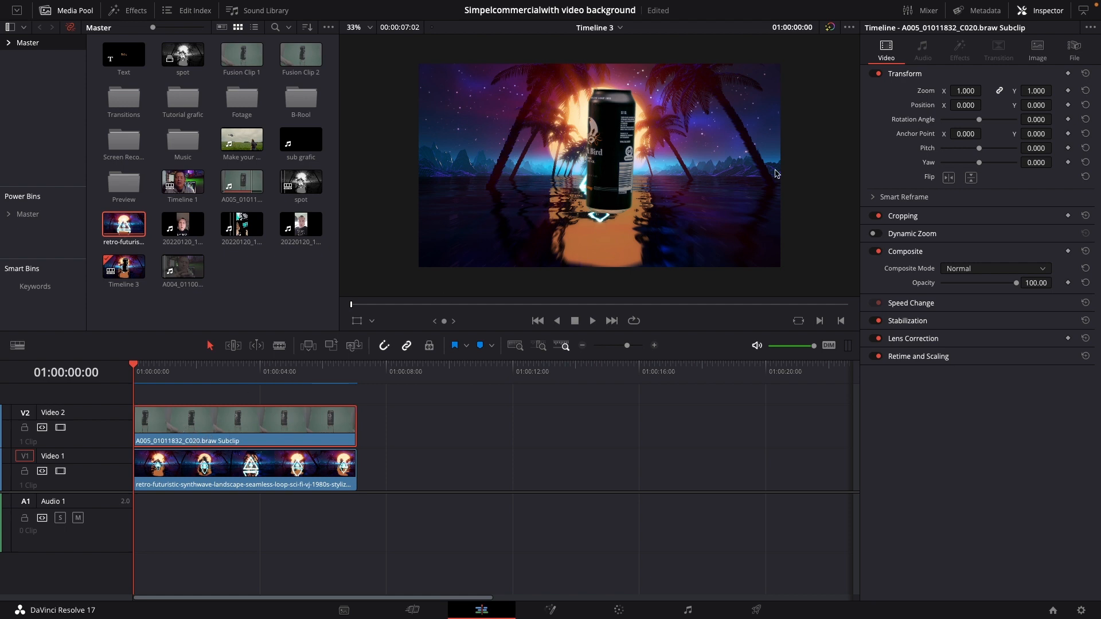
pyautogui.moveTo(967, 90)
pyautogui.mouseDown()
pyautogui.moveTo(920, 90)
pyautogui.moveTo(959, 105)
pyautogui.mouseUp()
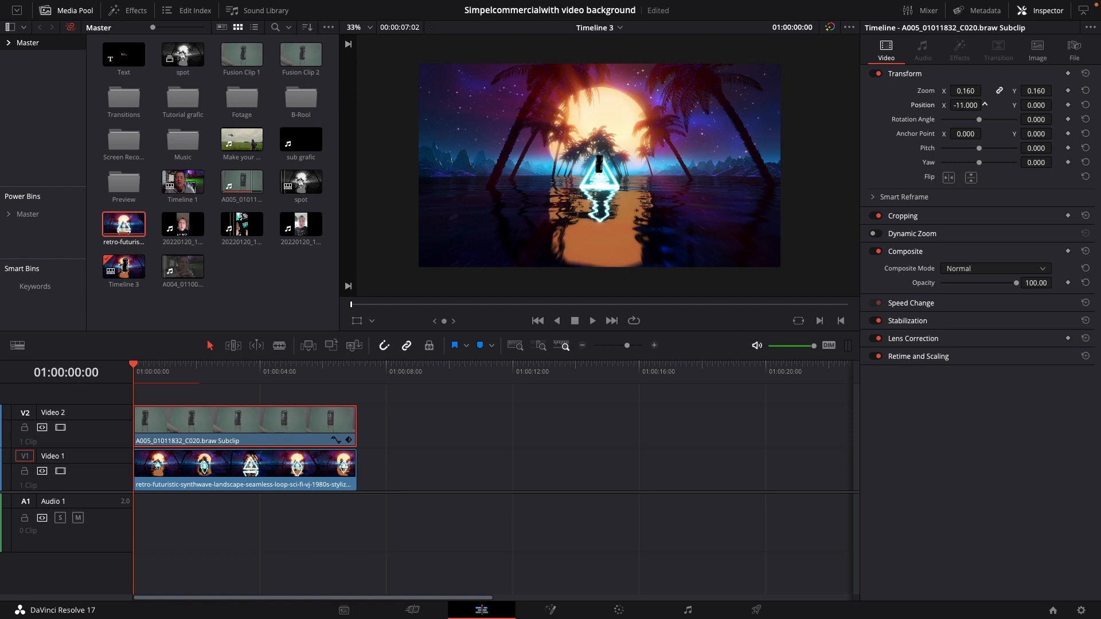
pyautogui.moveTo(1033, 105); pyautogui.dragTo(1015, 105)
pyautogui.click(1068, 91)
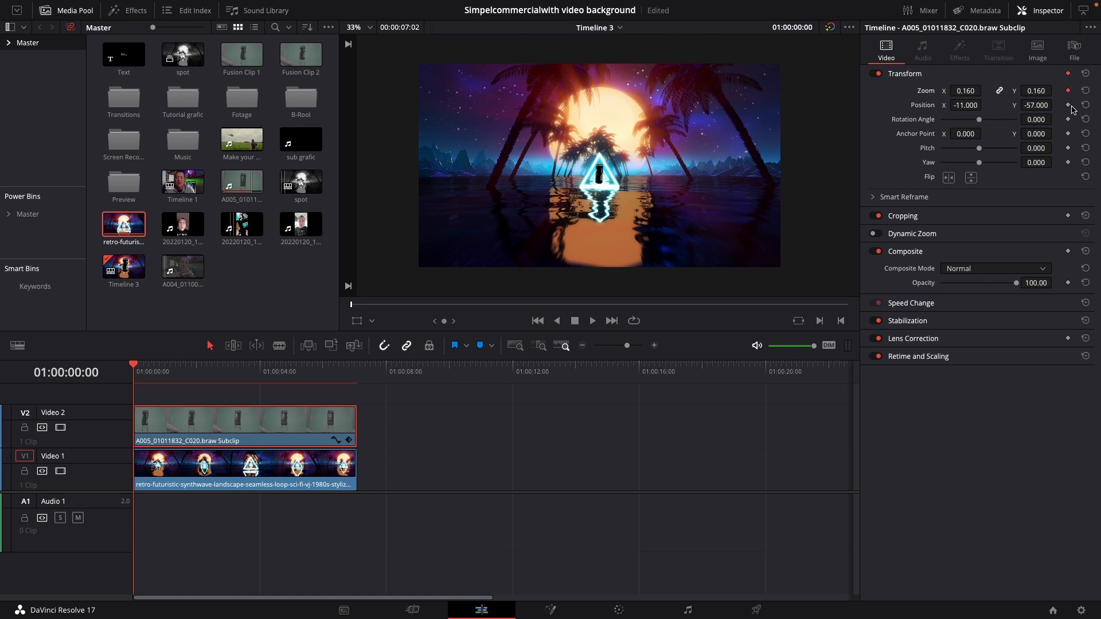
pyautogui.click(1069, 106)
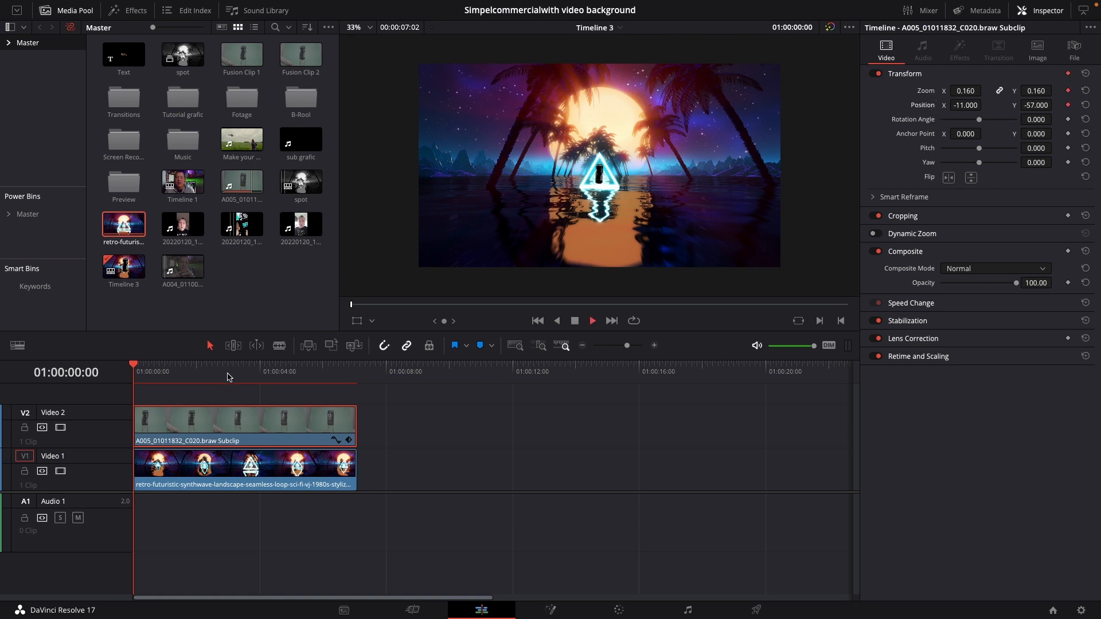
# At 01:00:00:21, keyframe the can's Zoom at 0.810 and Position at X -55, Y -91, and play back the animation
pyautogui.press('space')
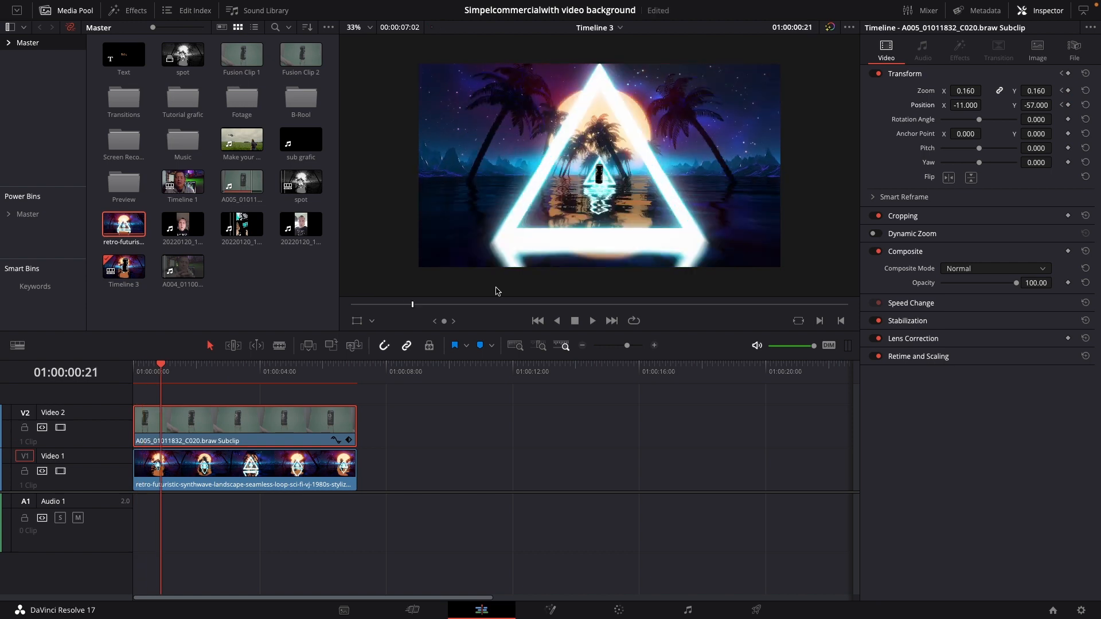
pyautogui.moveTo(967, 88); pyautogui.dragTo(957, 107)
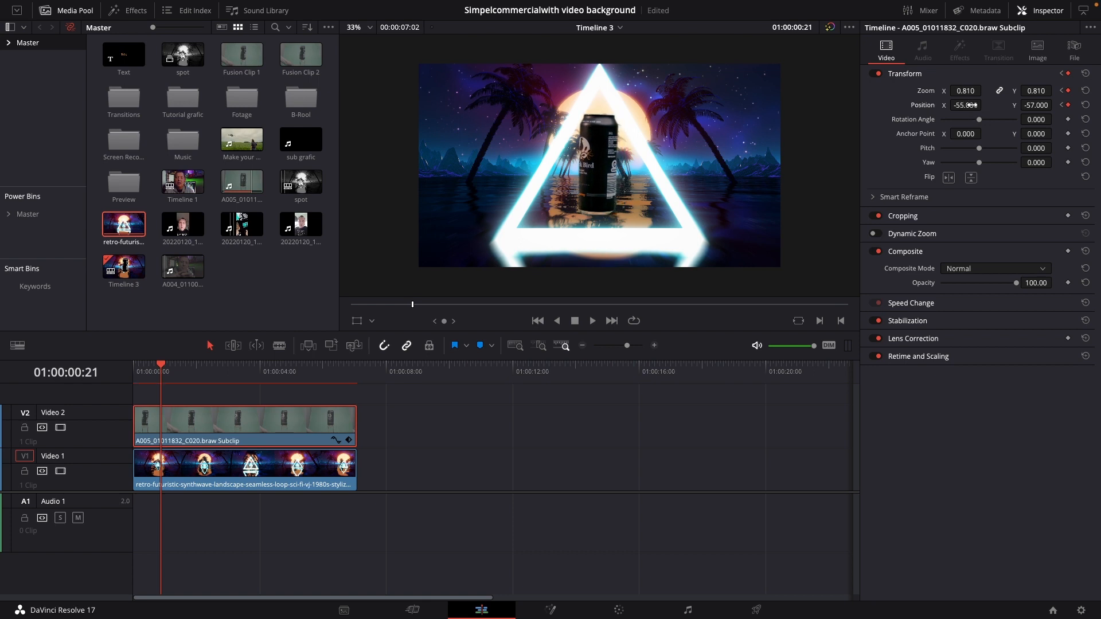
pyautogui.moveTo(1042, 106)
pyautogui.mouseDown()
pyautogui.moveTo(1030, 107)
pyautogui.moveTo(1042, 107)
pyautogui.mouseUp()
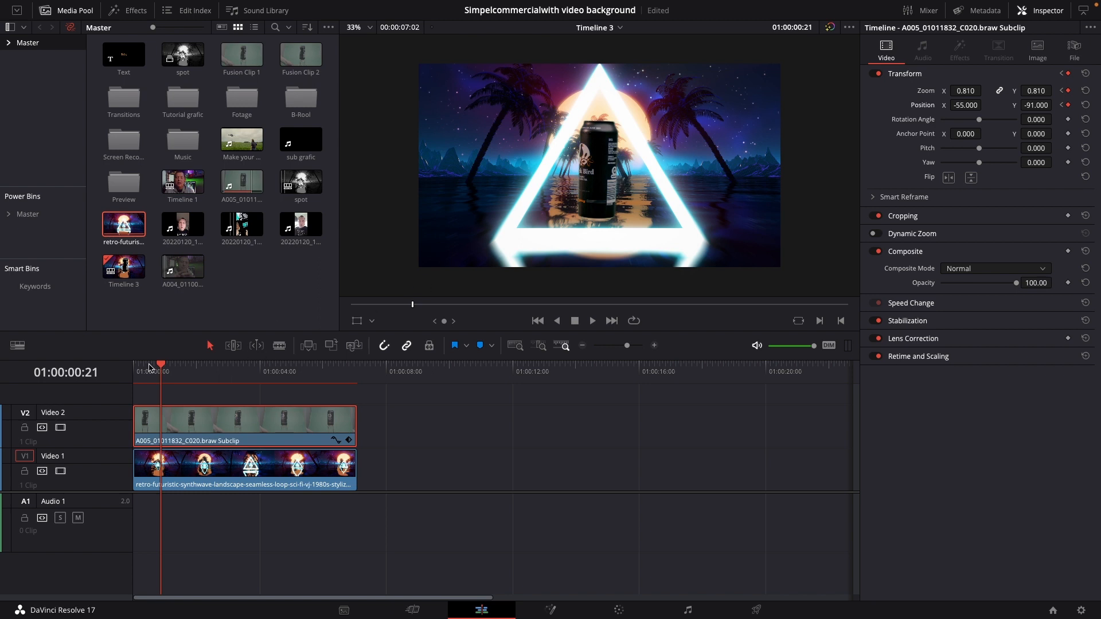
pyautogui.moveTo(163, 366); pyautogui.dragTo(135, 374)
pyautogui.press('space')
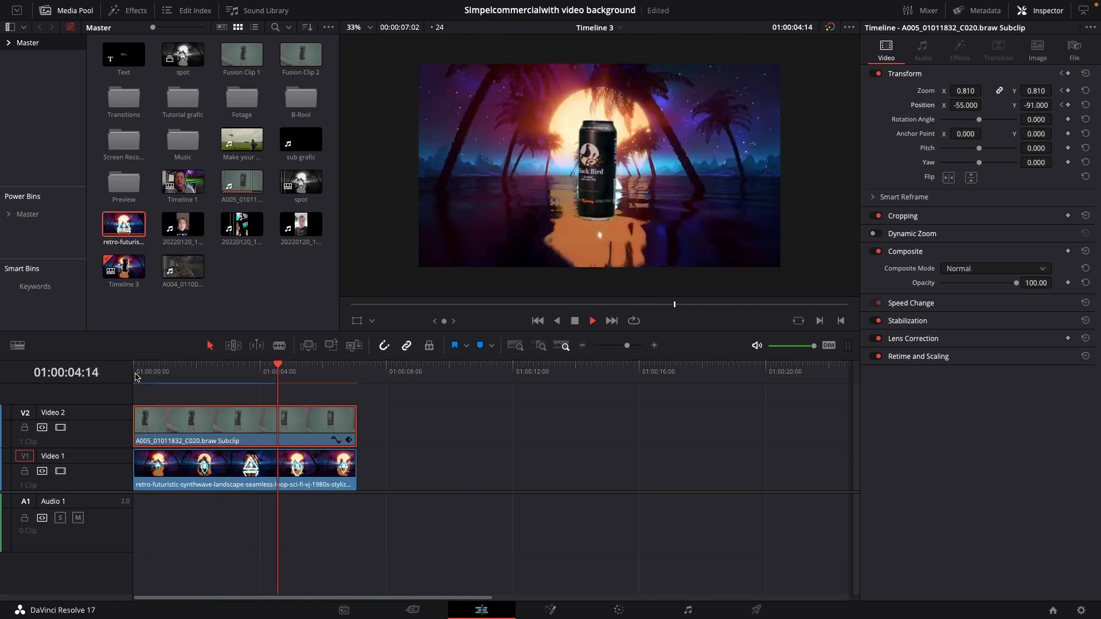
pyautogui.press('space')
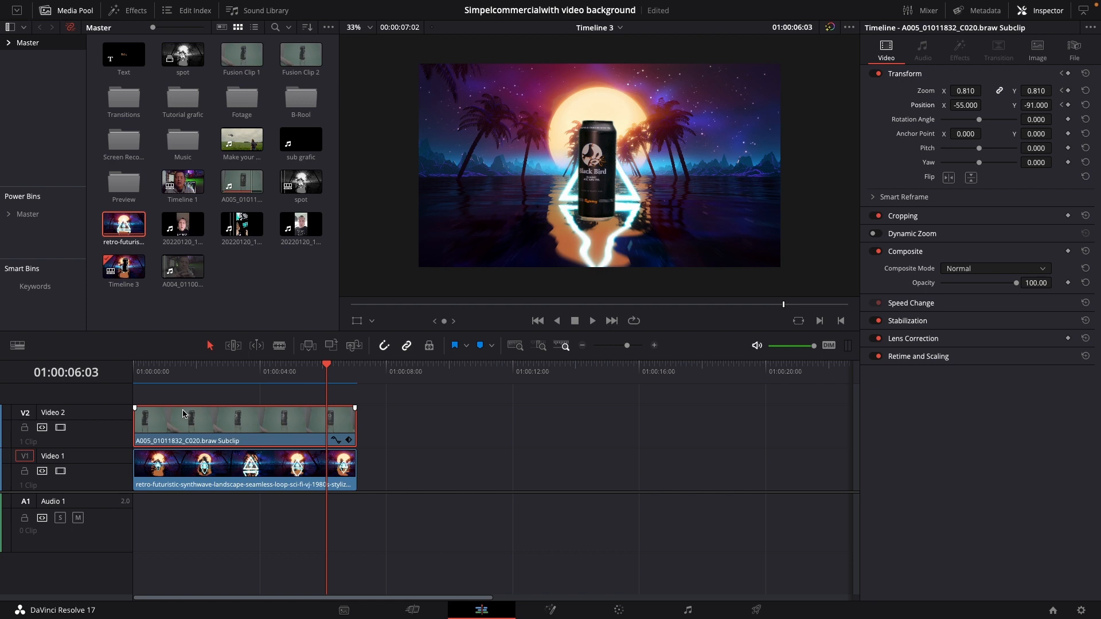
# Duplicate the can clip onto Video 3 and flip the Video 2 copy vertically at 01:00:06:13
pyautogui.moveTo(183, 412); pyautogui.dragTo(183, 403)
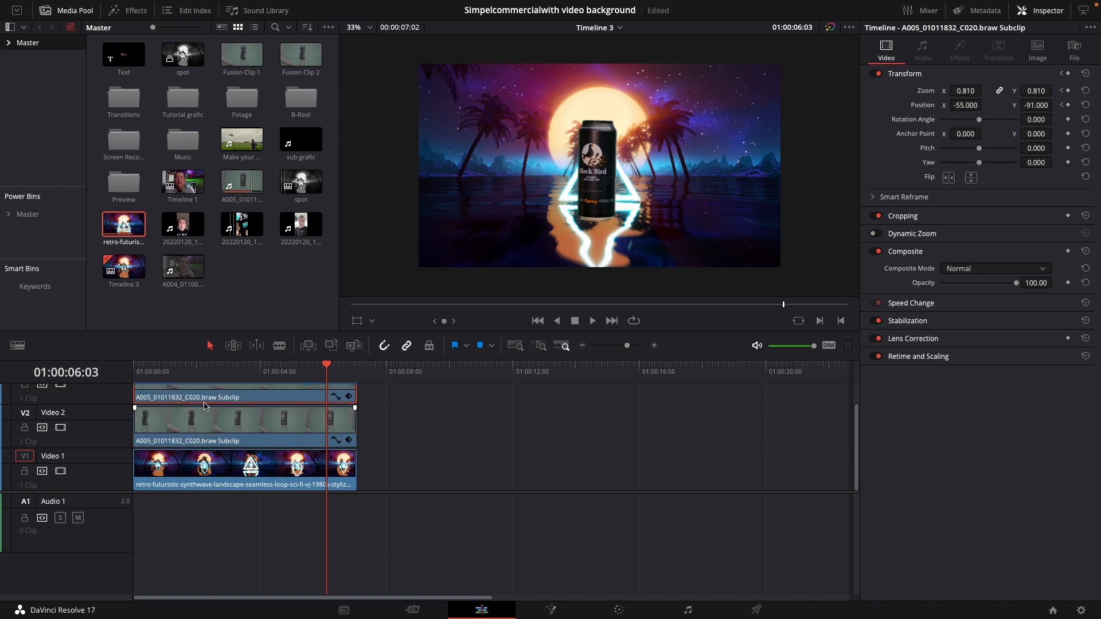
pyautogui.scroll(2, 246, 405)
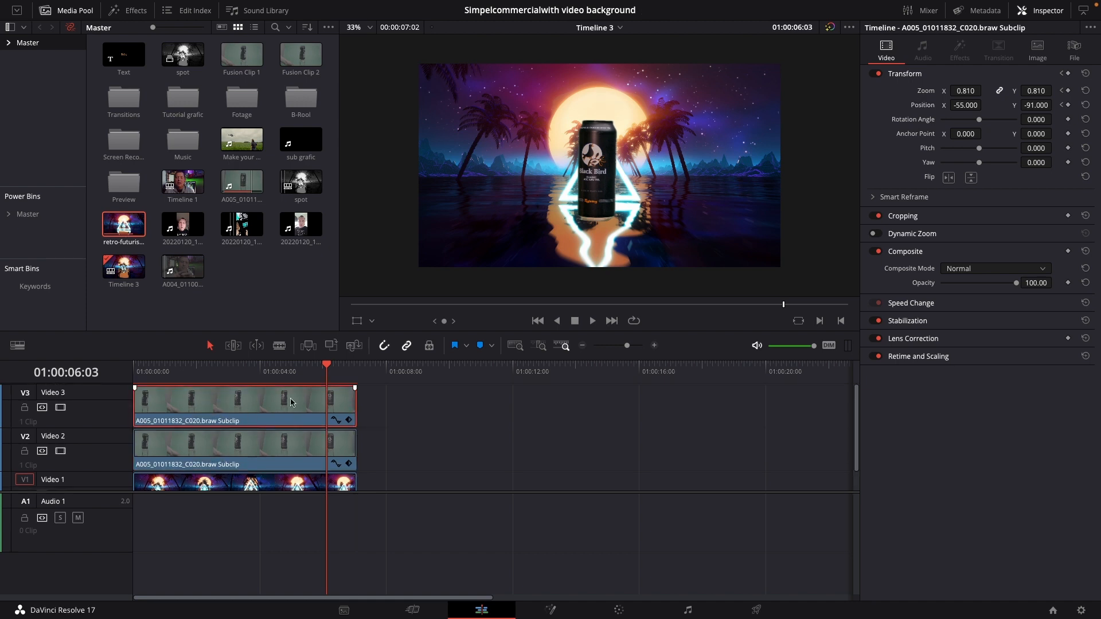
pyautogui.click(226, 449)
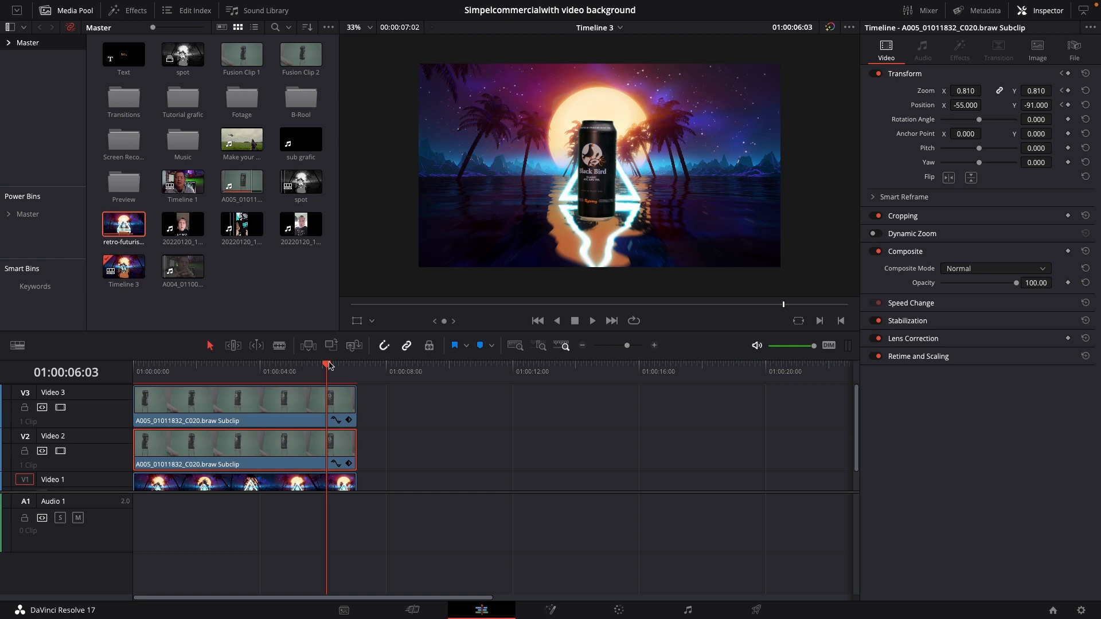
pyautogui.moveTo(329, 365); pyautogui.dragTo(339, 390)
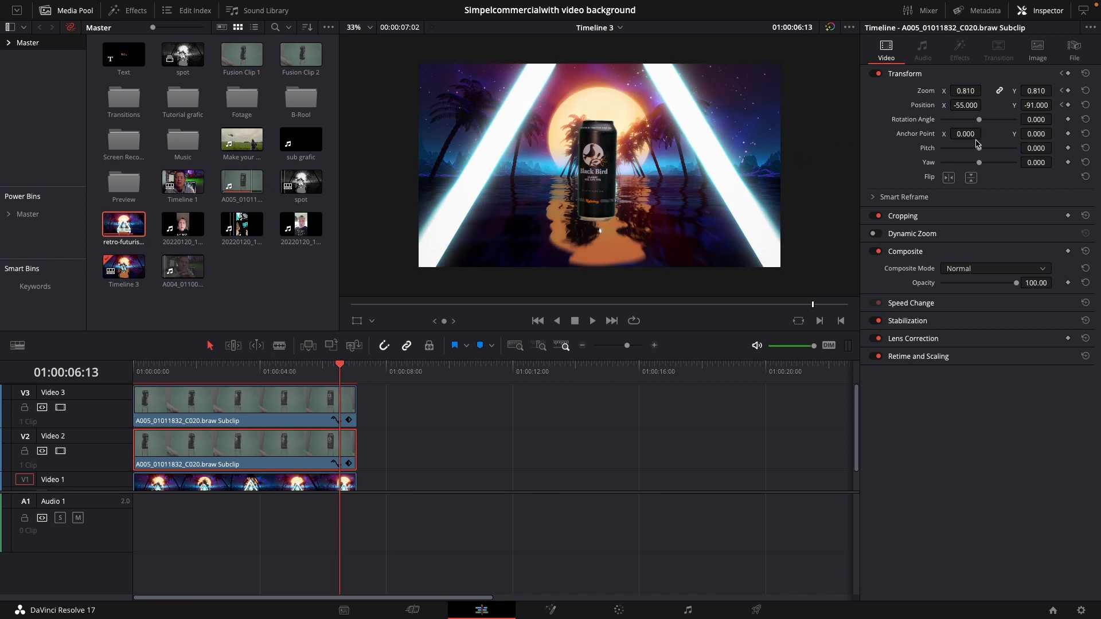
pyautogui.click(973, 180)
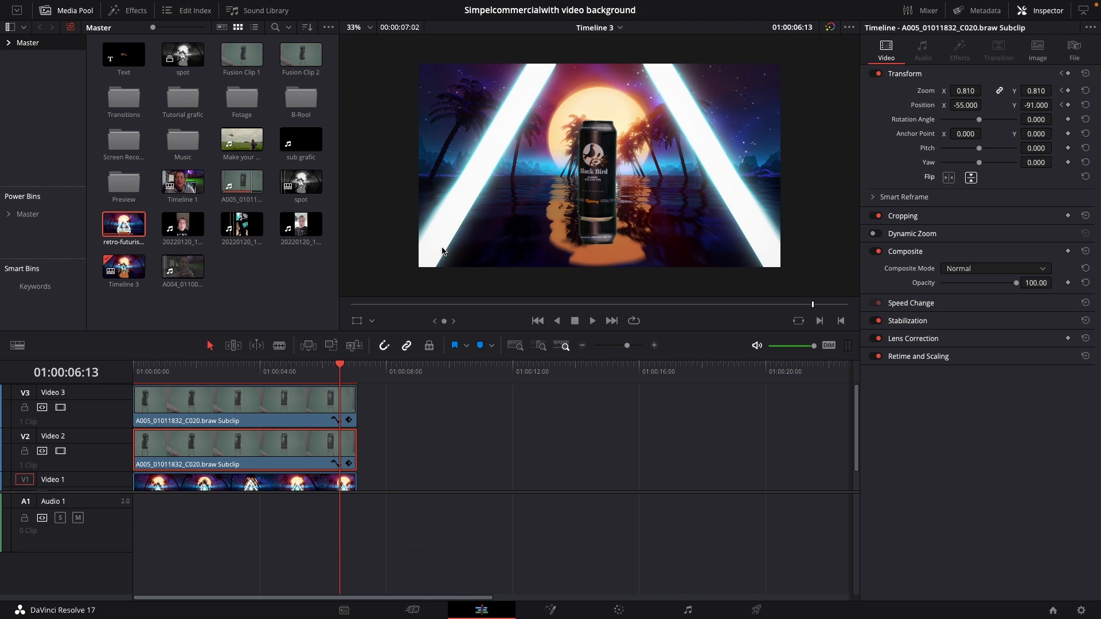
# Using the viewer's Transform overlay, stretch the flipped can to Zoom Y 0.839 and lower it to Position Y -148.813
pyautogui.click(361, 323)
pyautogui.click(361, 323)
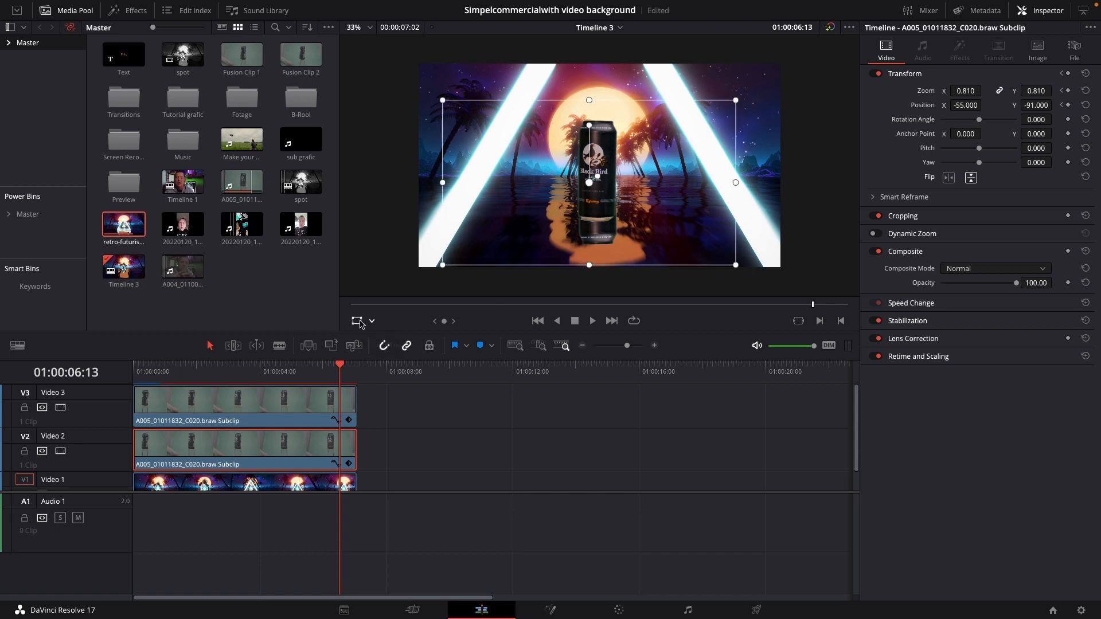
pyautogui.moveTo(588, 271); pyautogui.dragTo(589, 274)
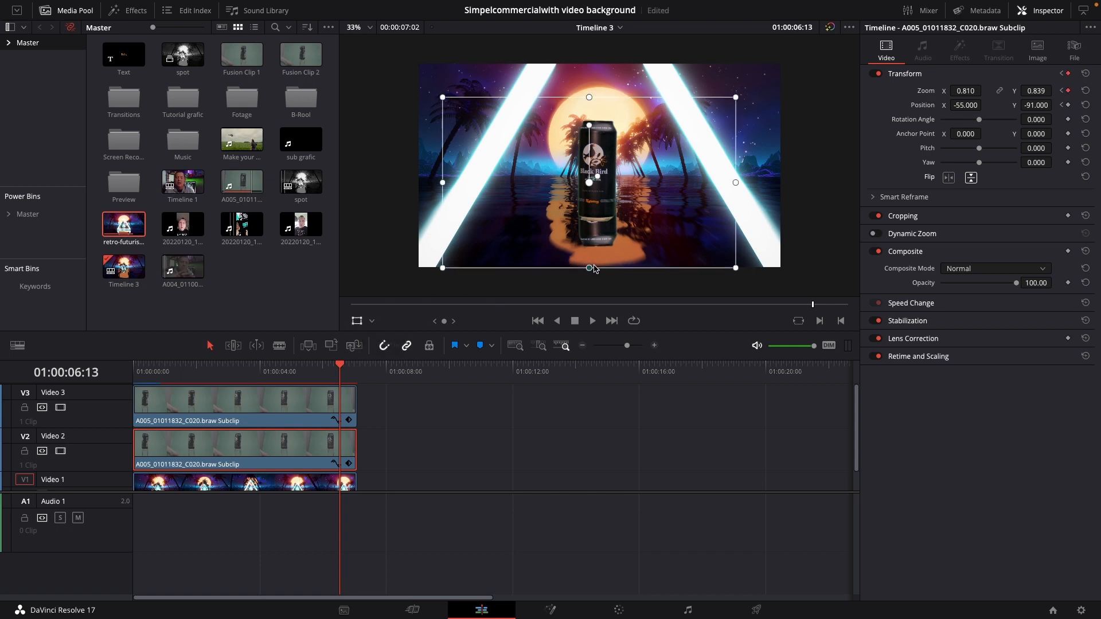
pyautogui.moveTo(602, 198); pyautogui.dragTo(603, 209)
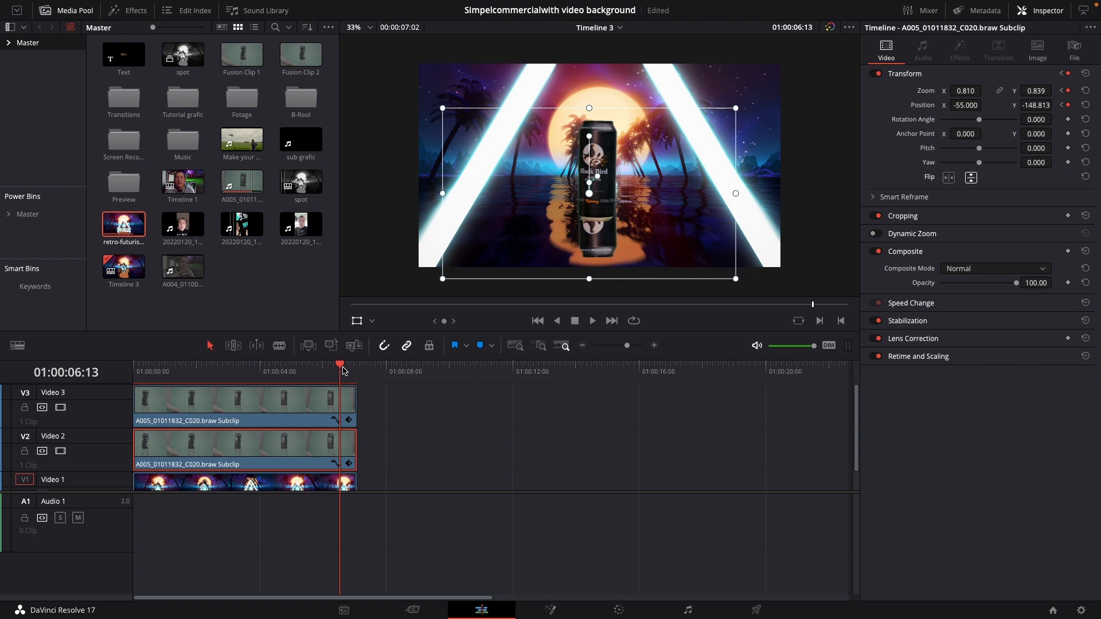
# At the timeline start, align the flipped can beneath the small can at Position X -11.991, Y -81.766, with a Rotation Angle of -1.768
pyautogui.moveTo(343, 371); pyautogui.dragTo(134, 380)
pyautogui.scroll(-1, 628, 238)
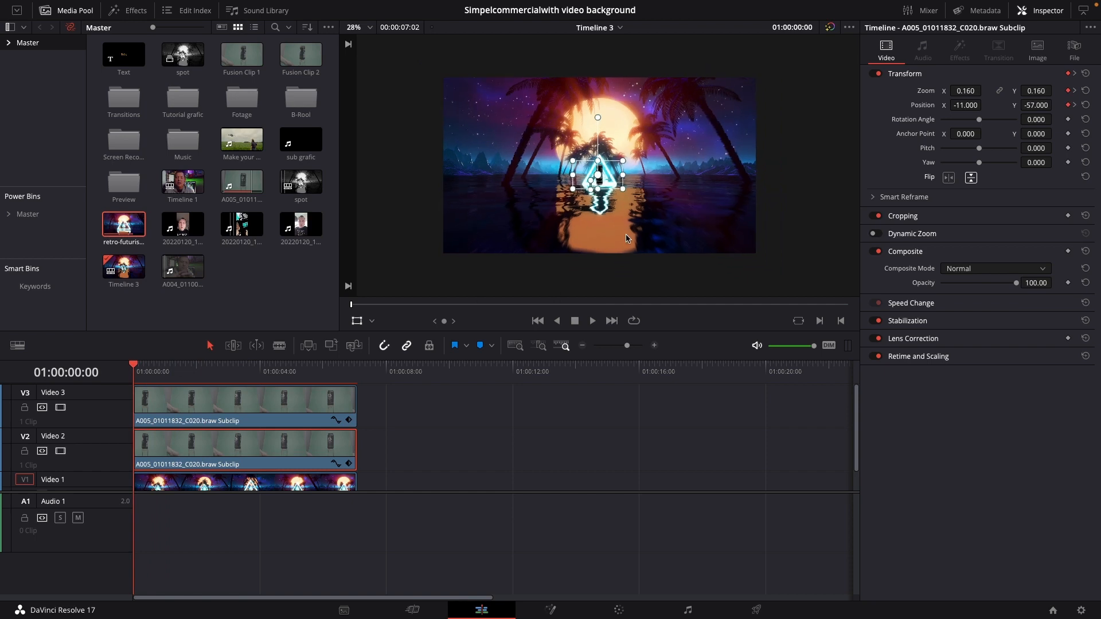
pyautogui.scroll(6, 628, 238)
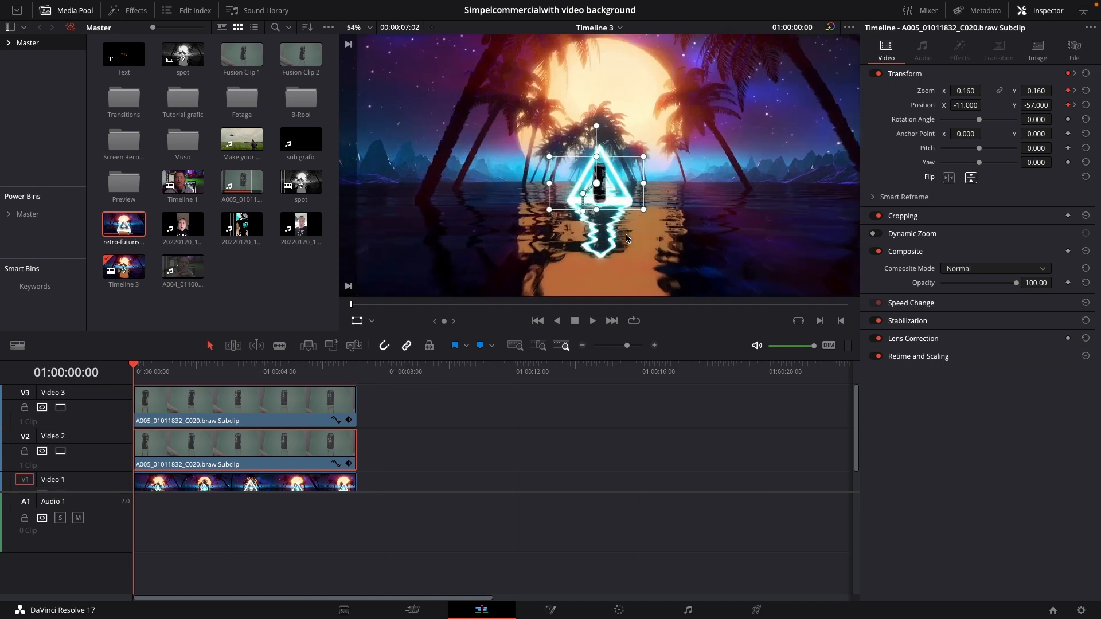
pyautogui.scroll(2, 626, 235)
pyautogui.moveTo(620, 230); pyautogui.dragTo(621, 249)
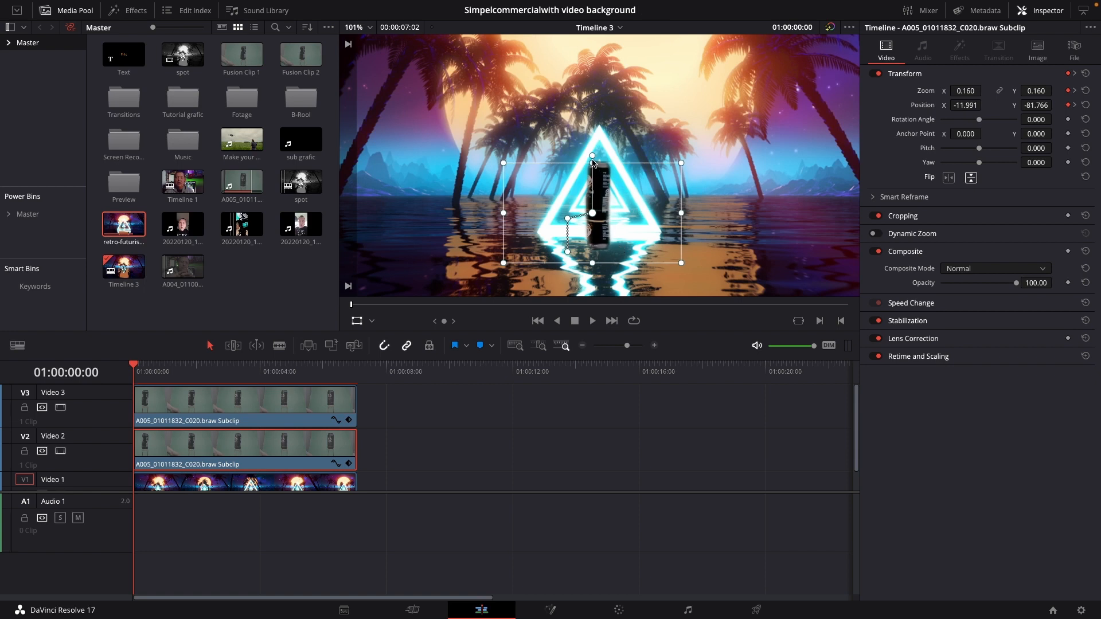
pyautogui.moveTo(593, 160); pyautogui.dragTo(597, 160)
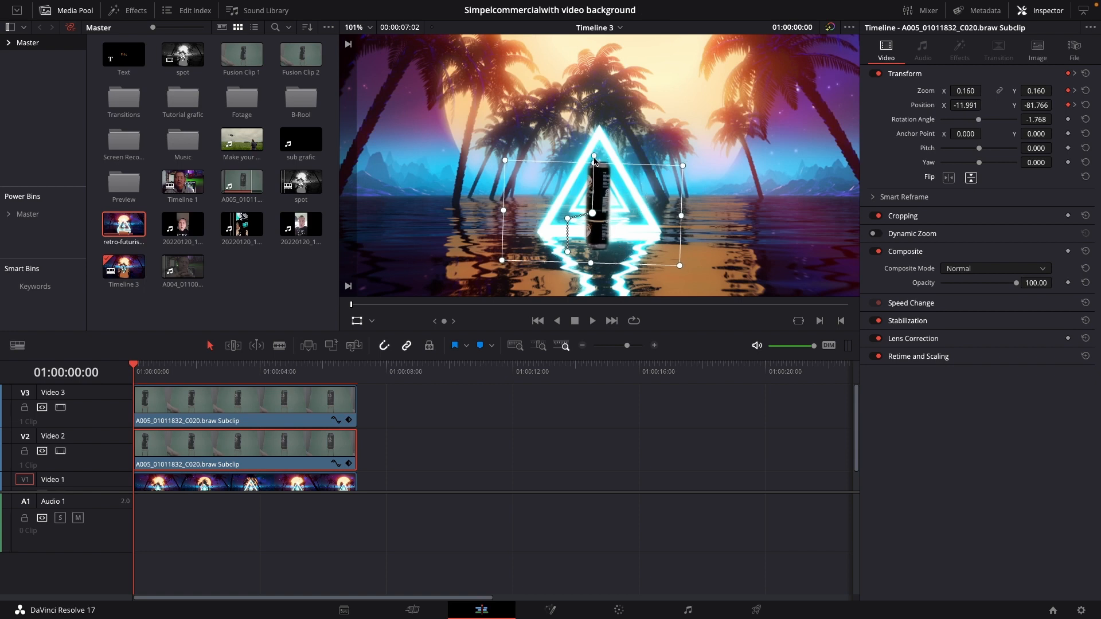
# At 01:00:01:10, realign the flipped can at Position X -49.743, Y -114.926, and set its Rotation Angle to -3.977
pyautogui.press('space')
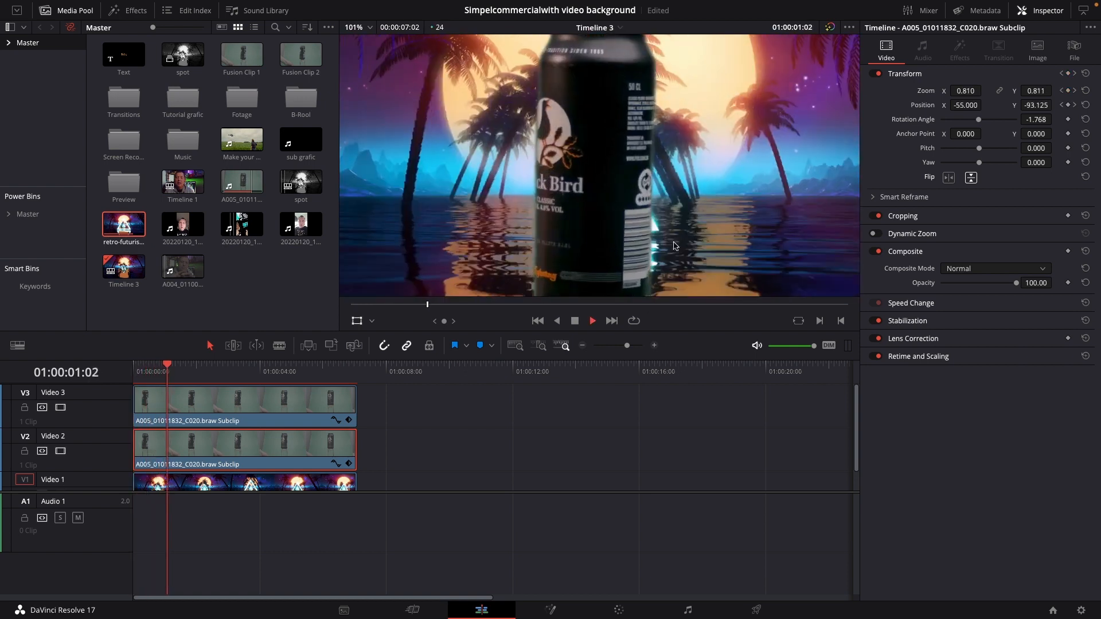
pyautogui.scroll(-8, 673, 225)
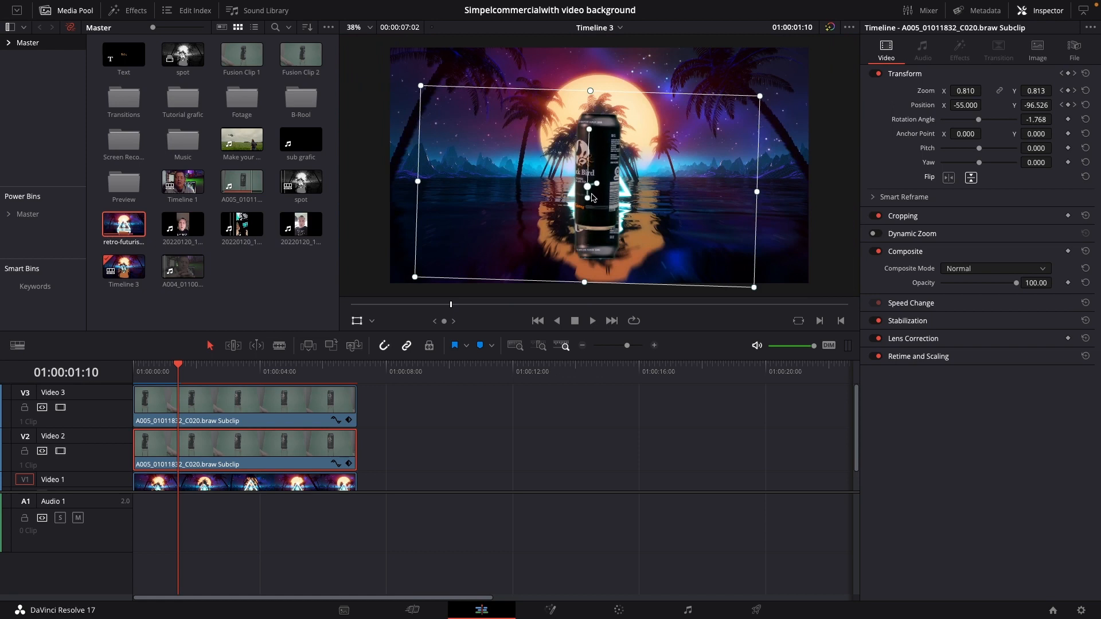
pyautogui.moveTo(606, 207); pyautogui.dragTo(607, 211)
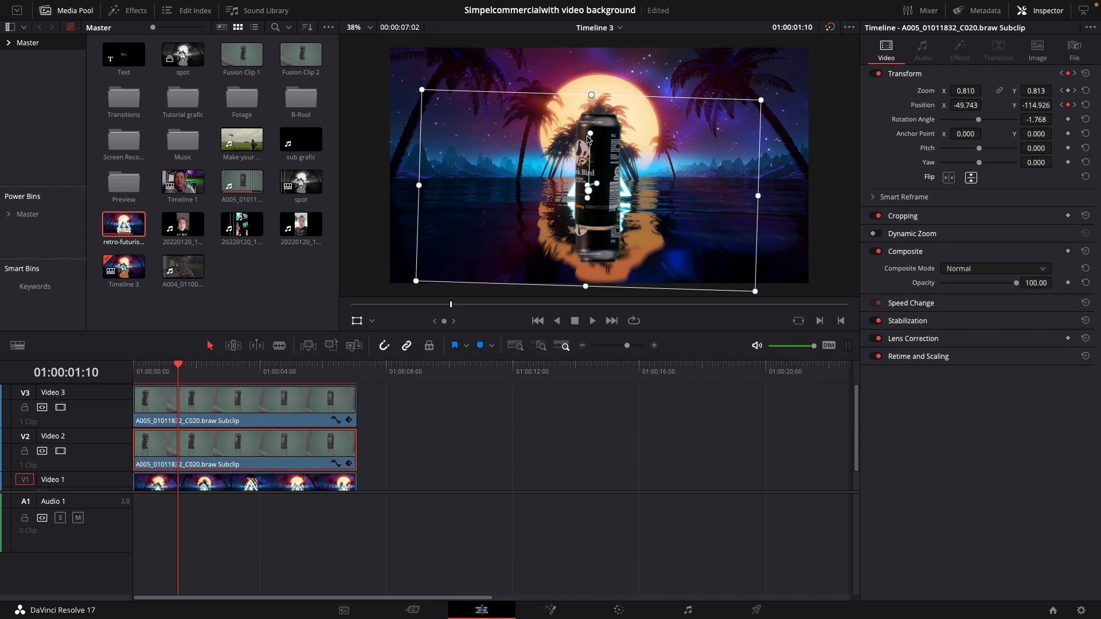
pyautogui.moveTo(591, 137); pyautogui.dragTo(593, 138)
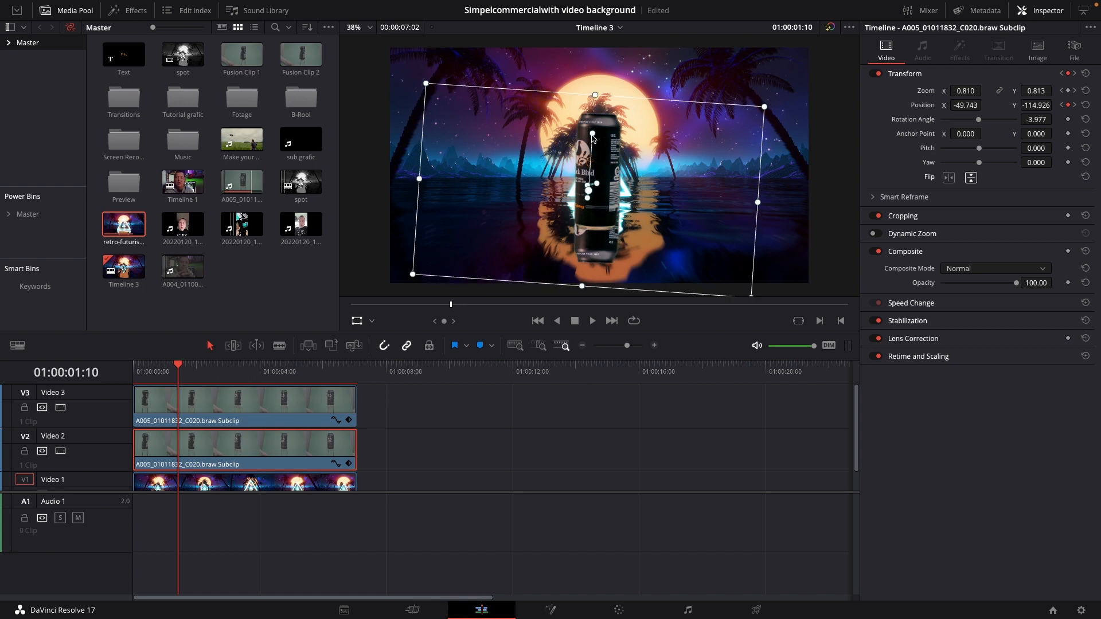
# Reduce the flipped can's Opacity to 25.19 and play back the timeline to check the water reflection
pyautogui.press('space')
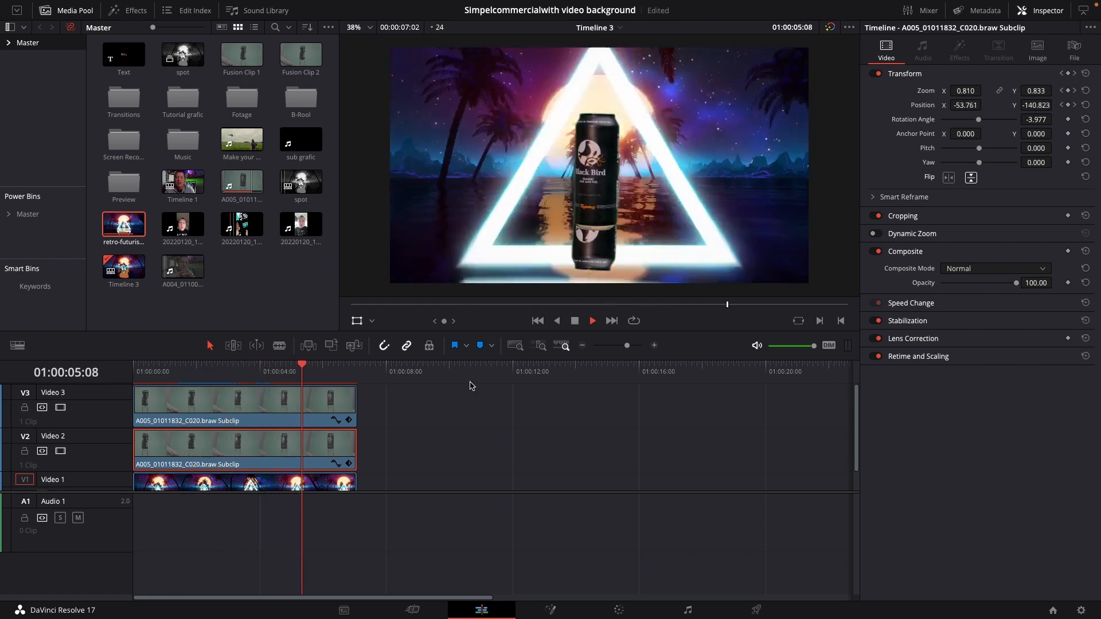
pyautogui.press('space')
pyautogui.press('space')
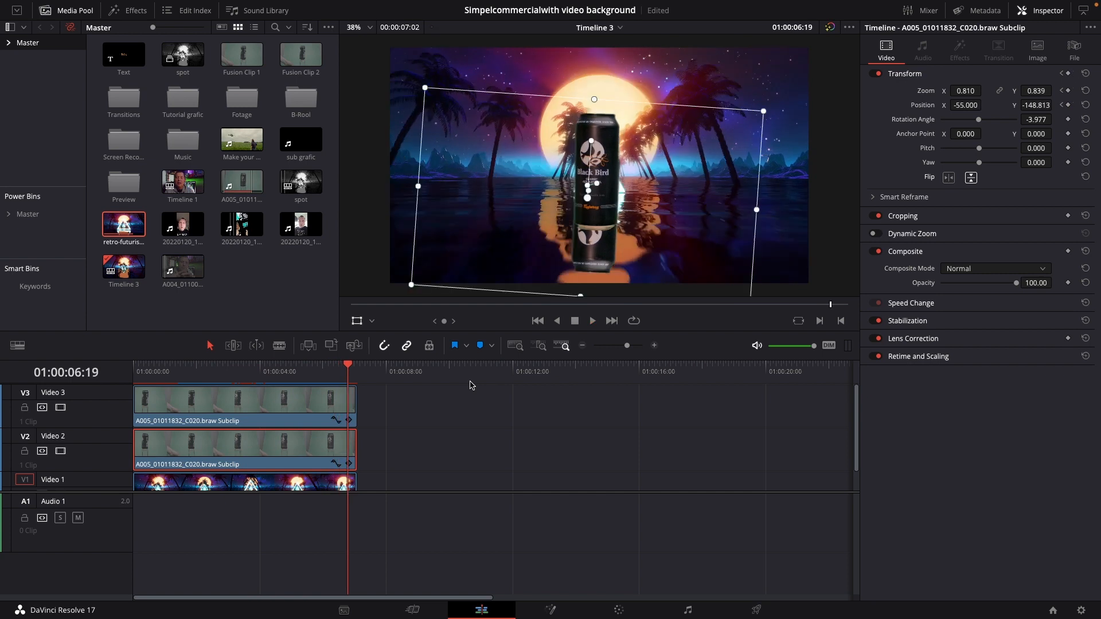
pyautogui.click(303, 380)
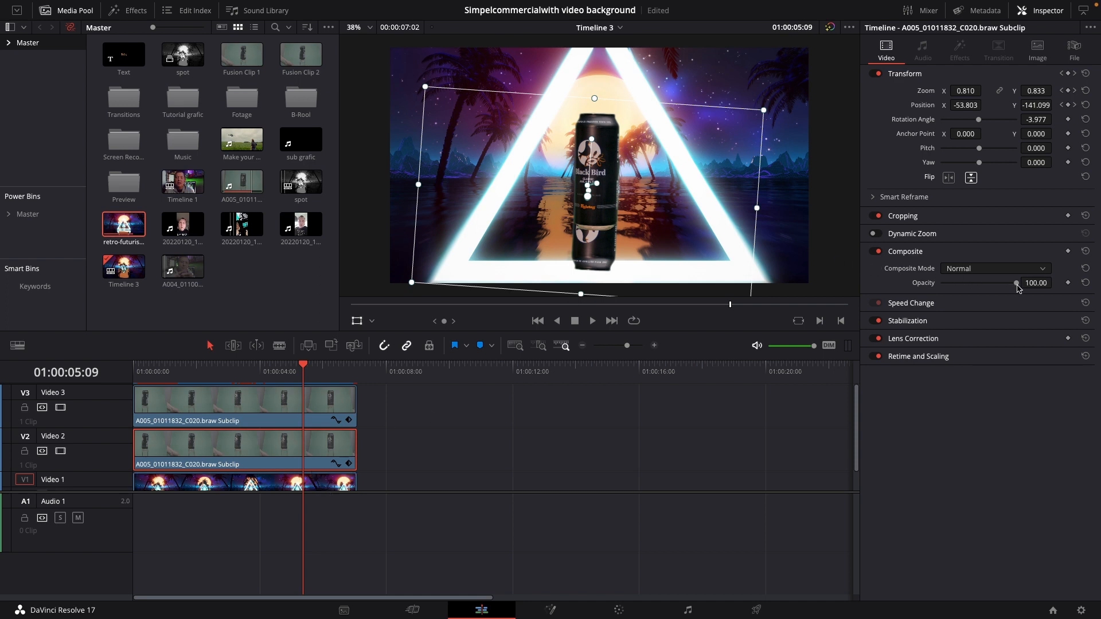
pyautogui.moveTo(1017, 287); pyautogui.dragTo(962, 294)
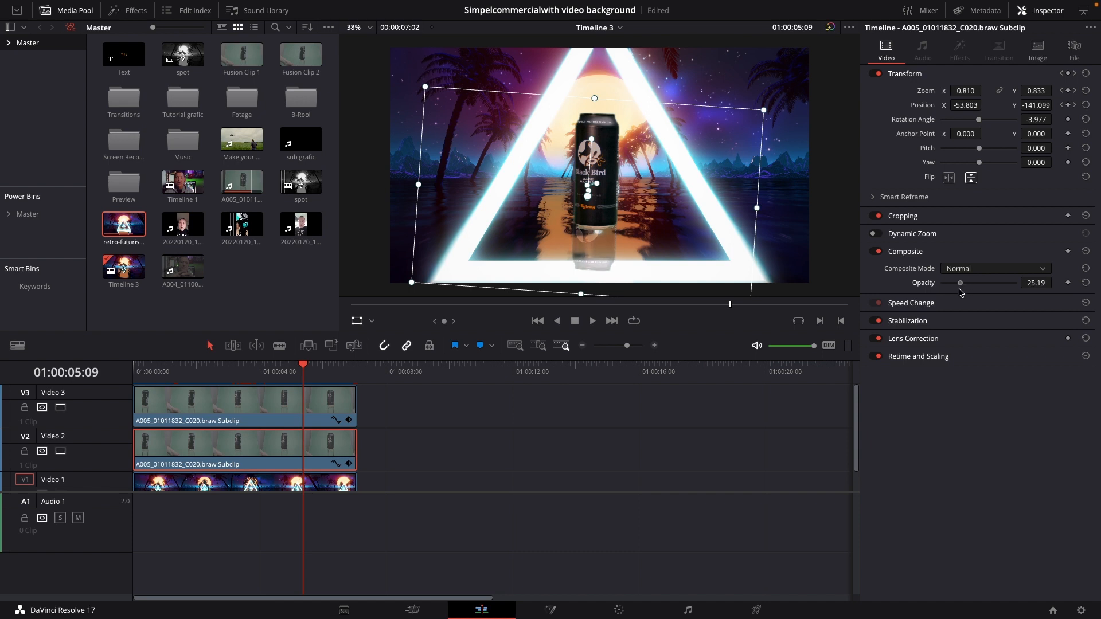
pyautogui.press('space')
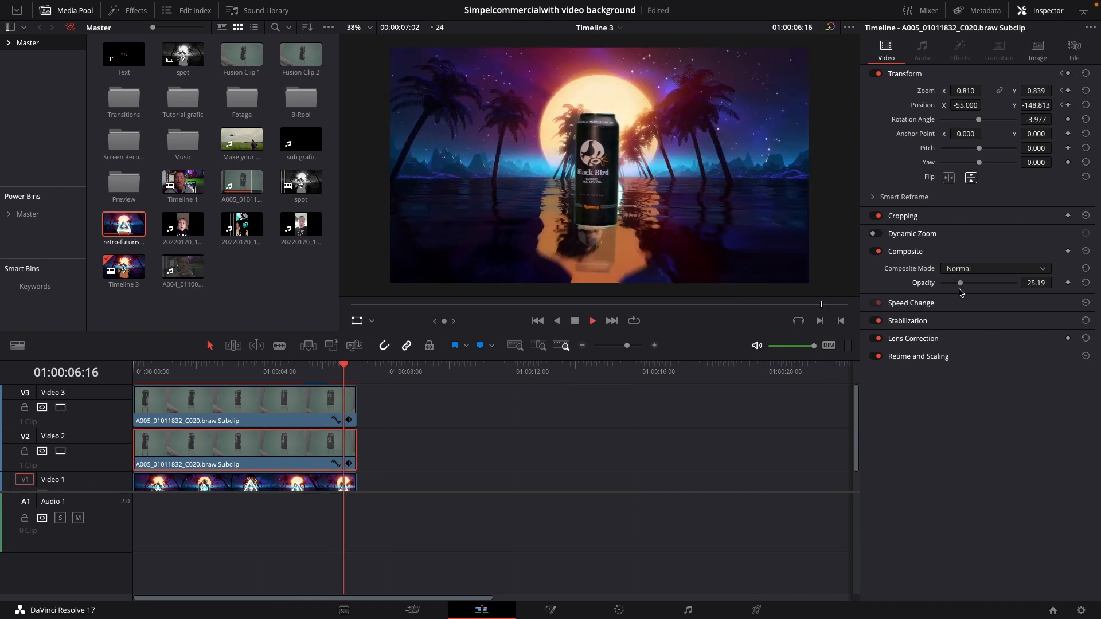
pyautogui.click(142, 370)
pyautogui.press('space')
pyautogui.press('space')
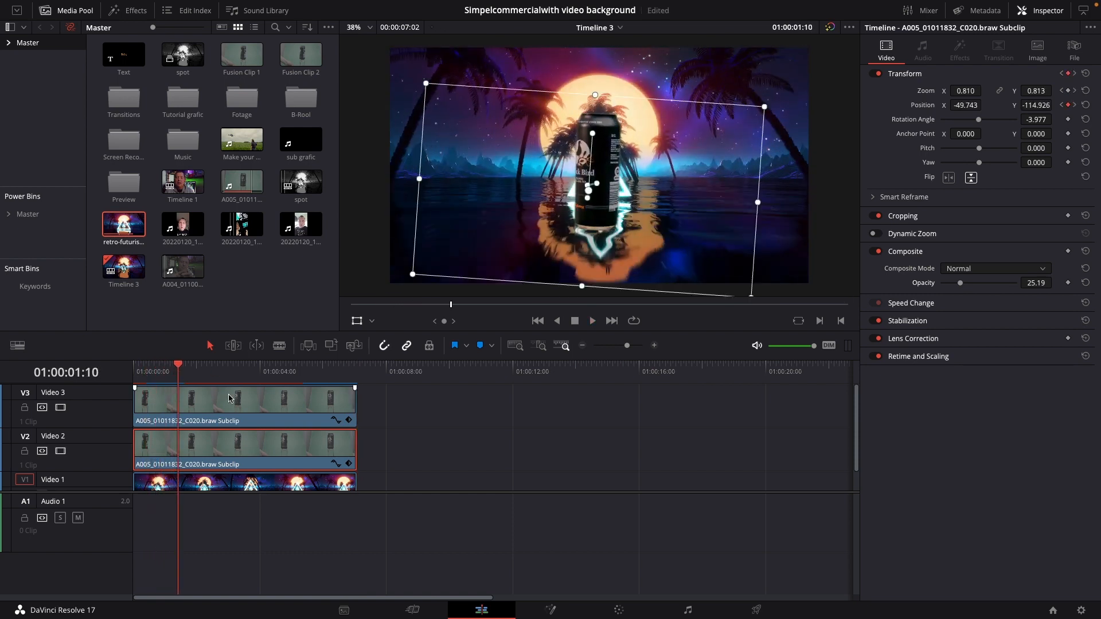
# Apply the Waviness effect to the flipped can clip on Video 2 and play back the rippling reflection
pyautogui.click(140, 13)
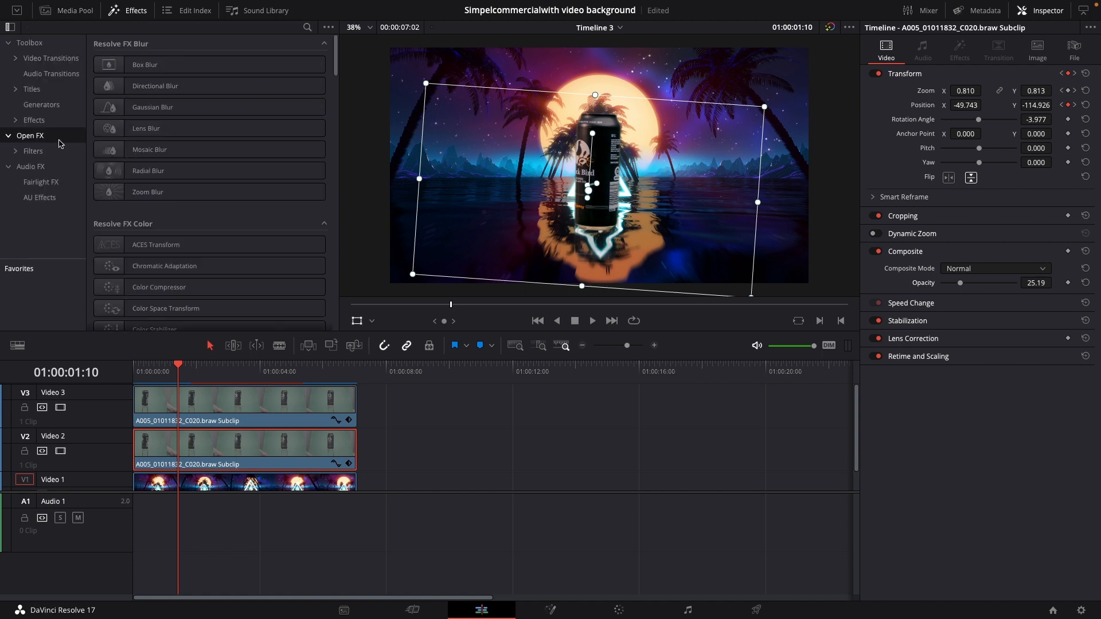
pyautogui.click(306, 29)
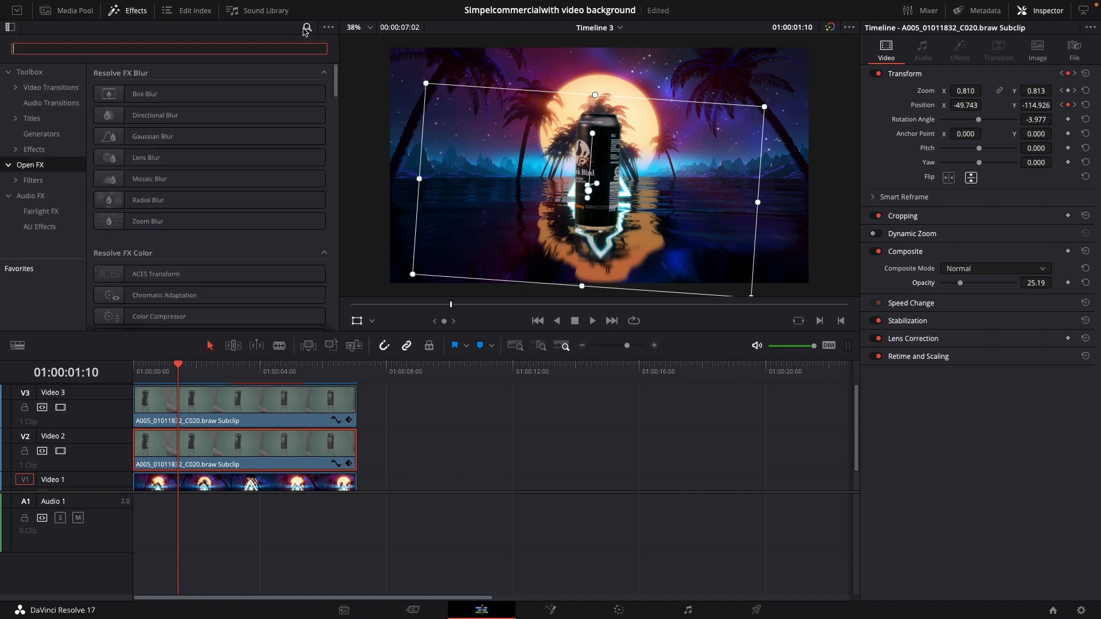
pyautogui.write('wa')
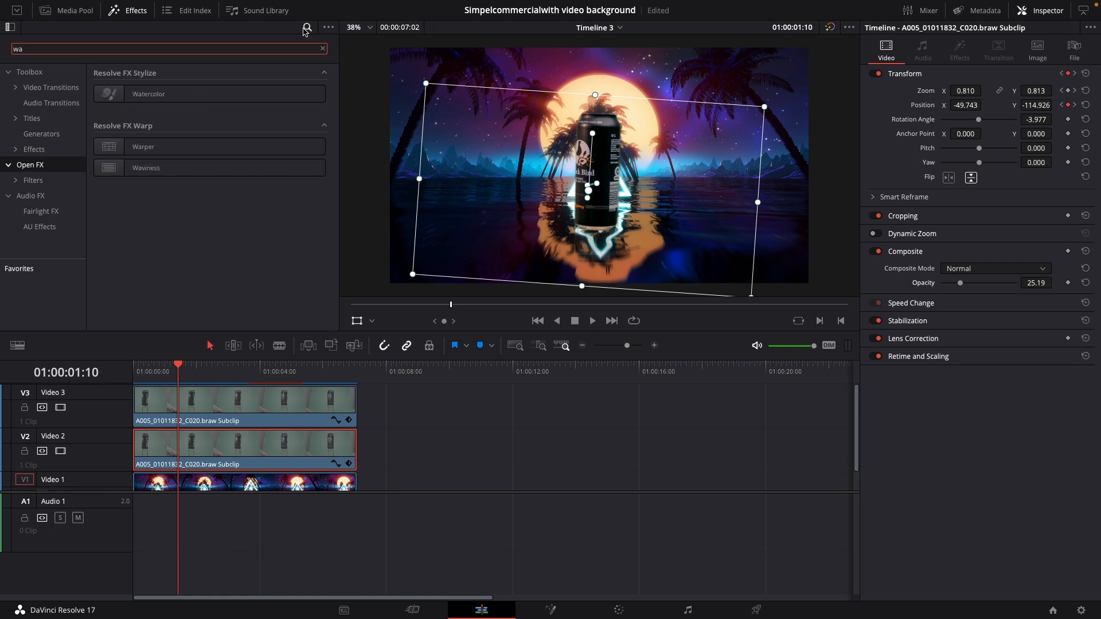
pyautogui.moveTo(227, 167); pyautogui.dragTo(304, 461)
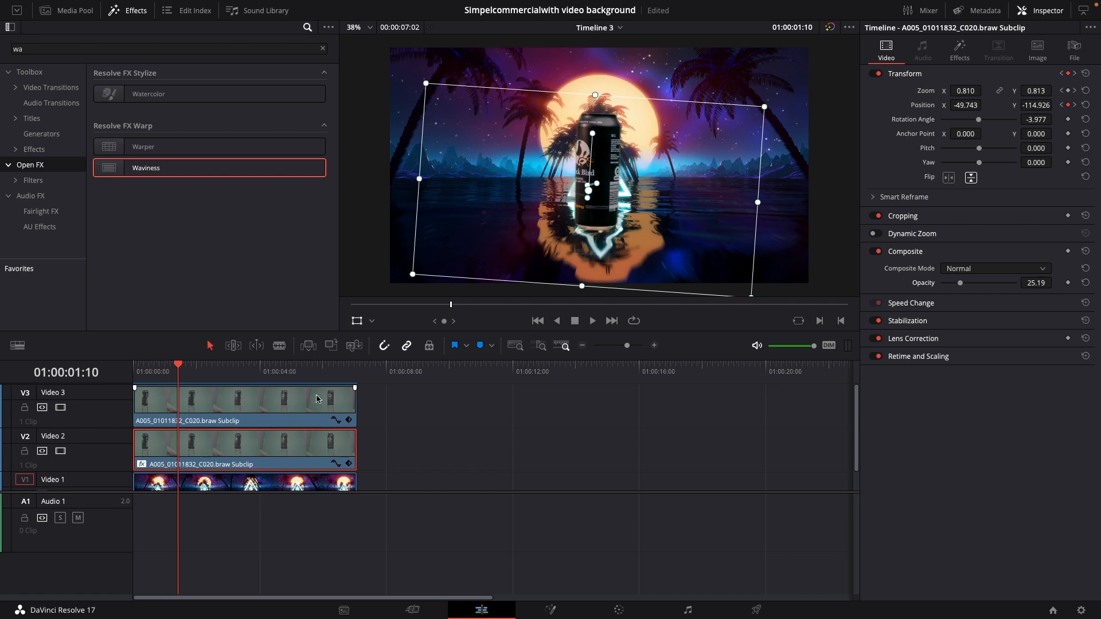
pyautogui.press('space')
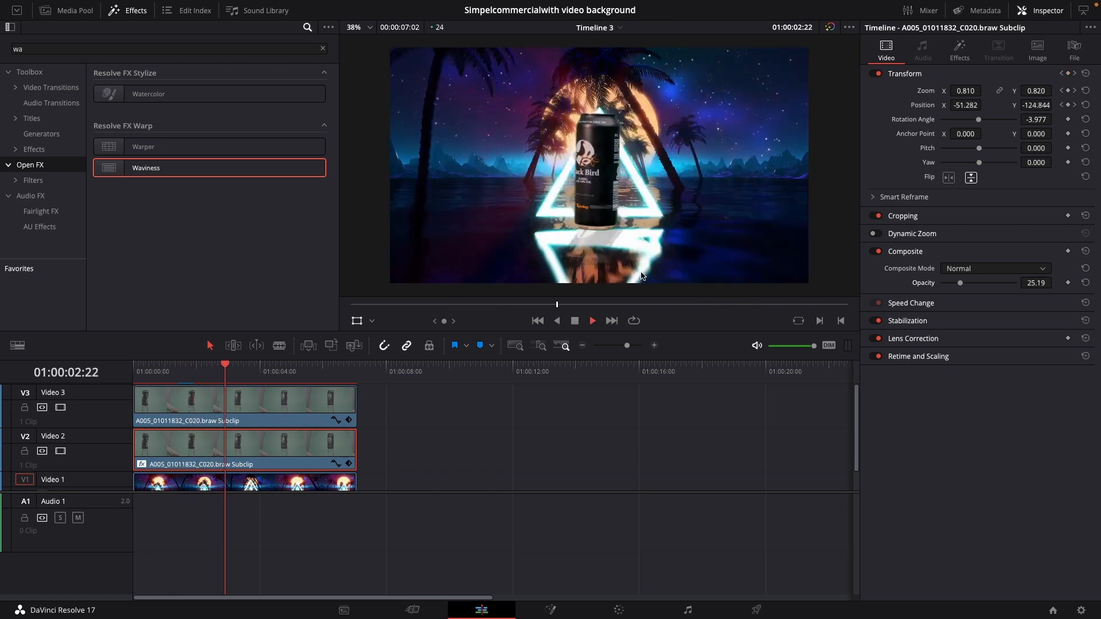
pyautogui.press('space')
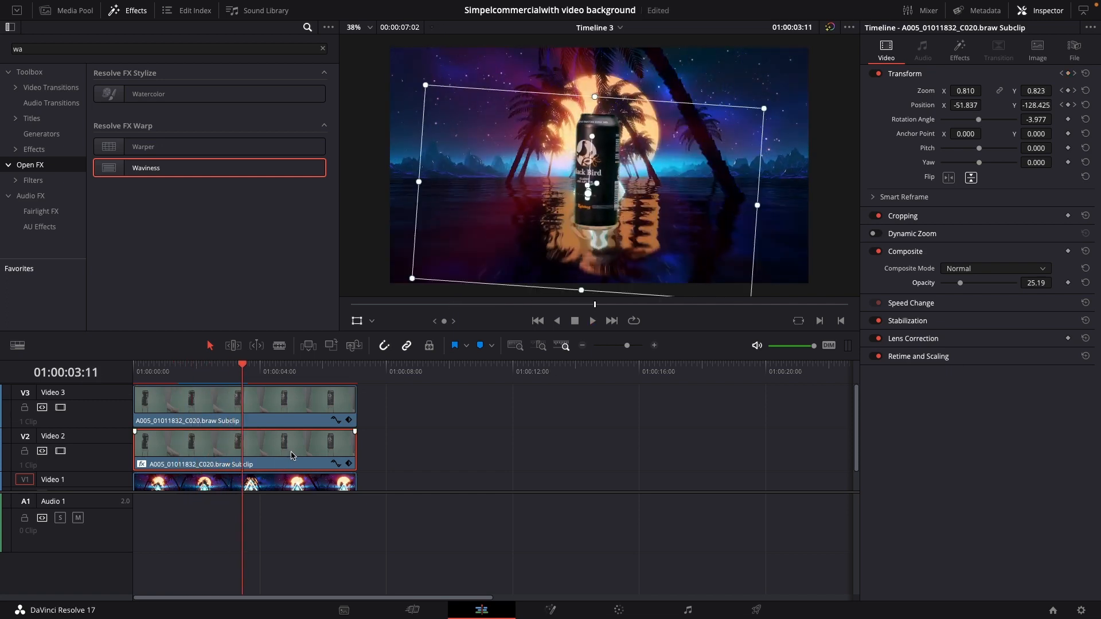
# Switch the viewer to the Open FX overlay and set the reflection's Waviness Scale to 2.3, checking it in playback
pyautogui.click(959, 57)
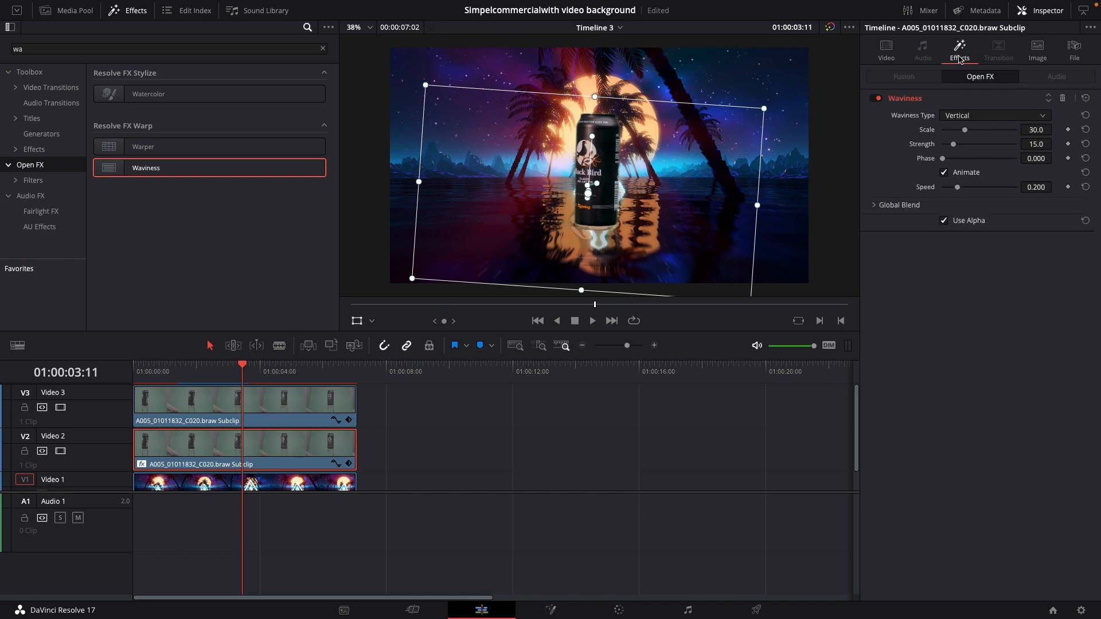
pyautogui.click(372, 321)
pyautogui.click(397, 383)
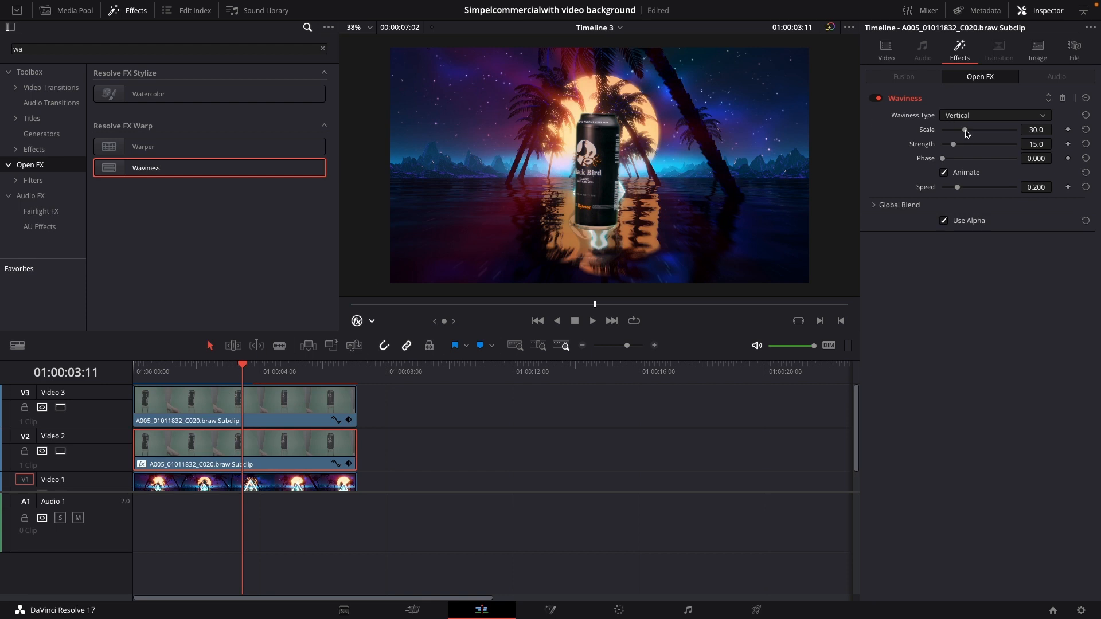
pyautogui.moveTo(967, 133)
pyautogui.mouseDown()
pyautogui.moveTo(946, 139)
pyautogui.moveTo(1026, 142)
pyautogui.moveTo(946, 139)
pyautogui.mouseUp()
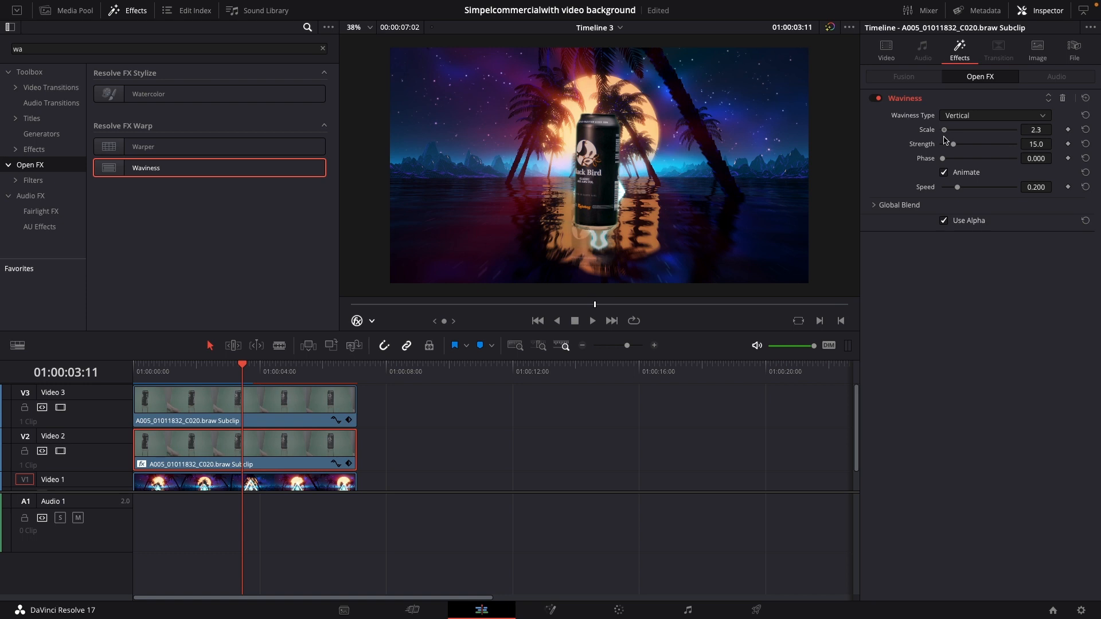
pyautogui.press('space')
pyautogui.press('space')
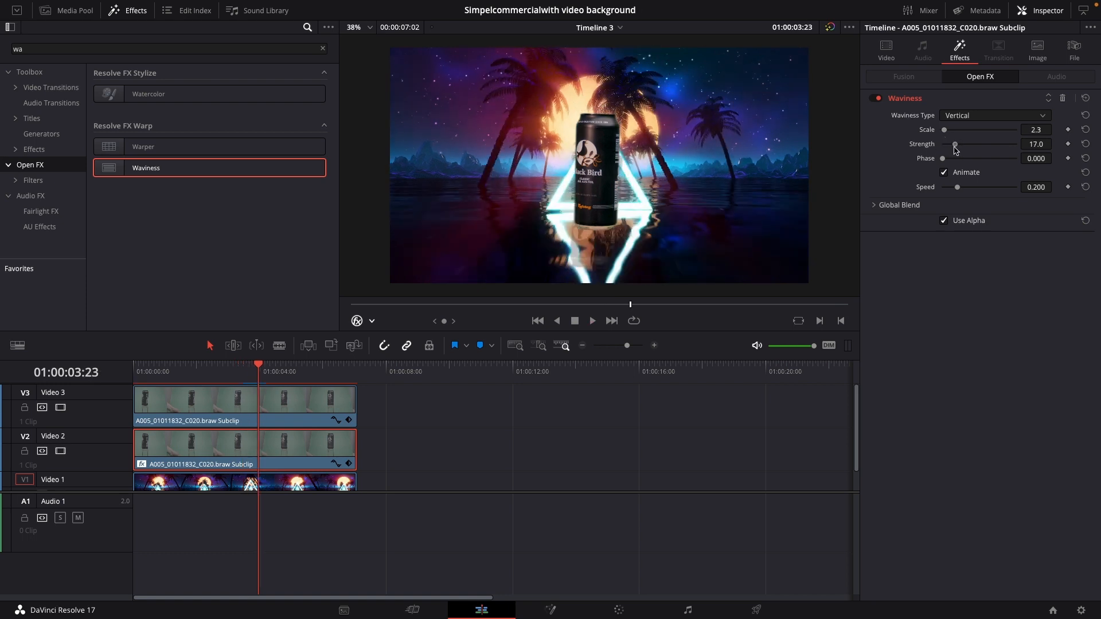
# Set the reflection's Waviness Strength to 1.5, Phase to 0.023 and Speed to 0.256, checking the ripple in playback
pyautogui.moveTo(955, 148); pyautogui.dragTo(941, 151)
pyautogui.moveTo(942, 159); pyautogui.dragTo(944, 160)
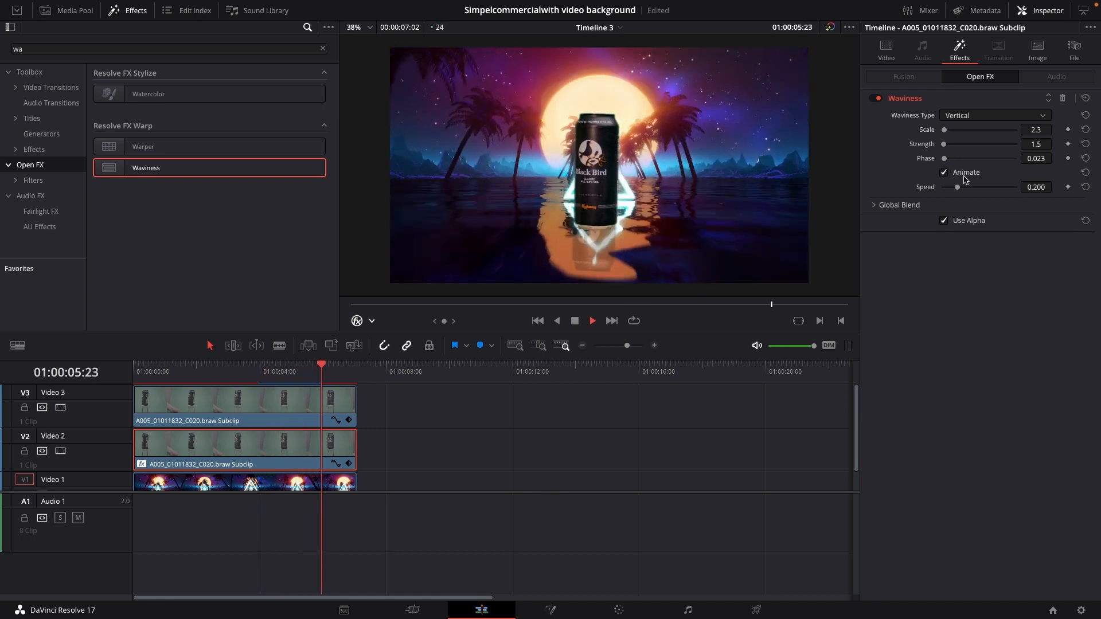
pyautogui.press('space')
pyautogui.moveTo(956, 187); pyautogui.dragTo(960, 188)
pyautogui.press('space')
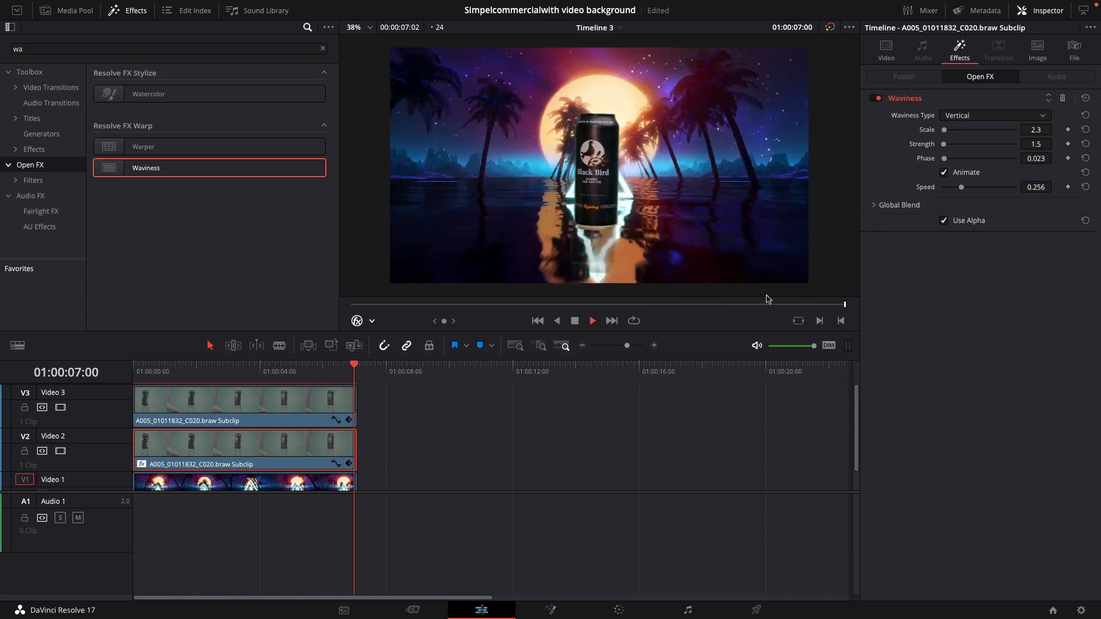
# Play back the timeline from its start to review the can's zoom-in and rippling reflection
pyautogui.moveTo(147, 371); pyautogui.dragTo(137, 372)
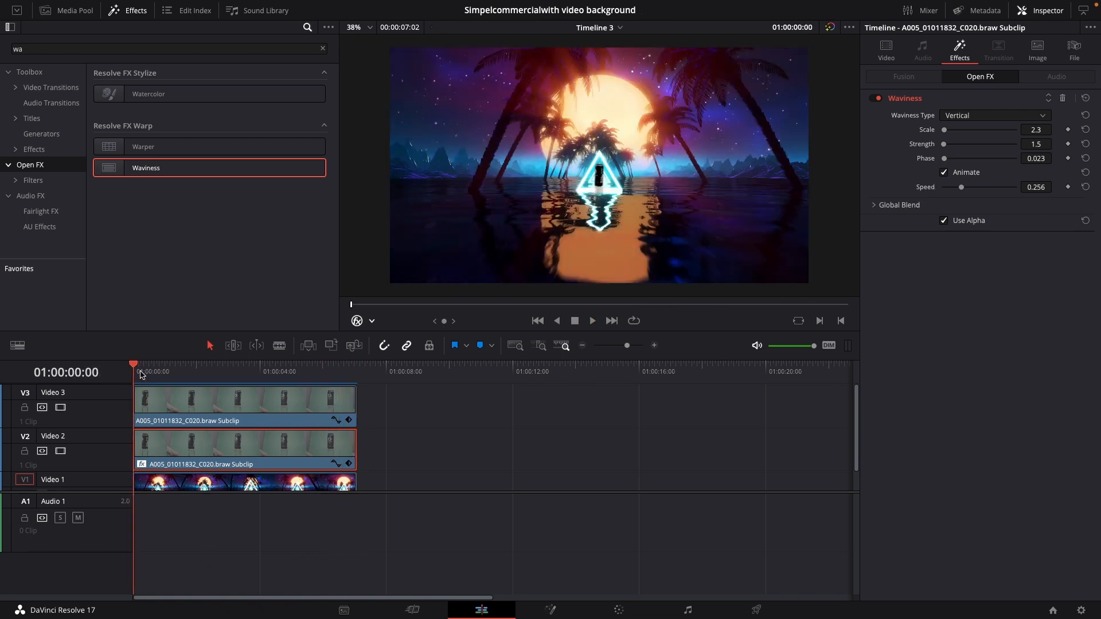
pyautogui.press('space')
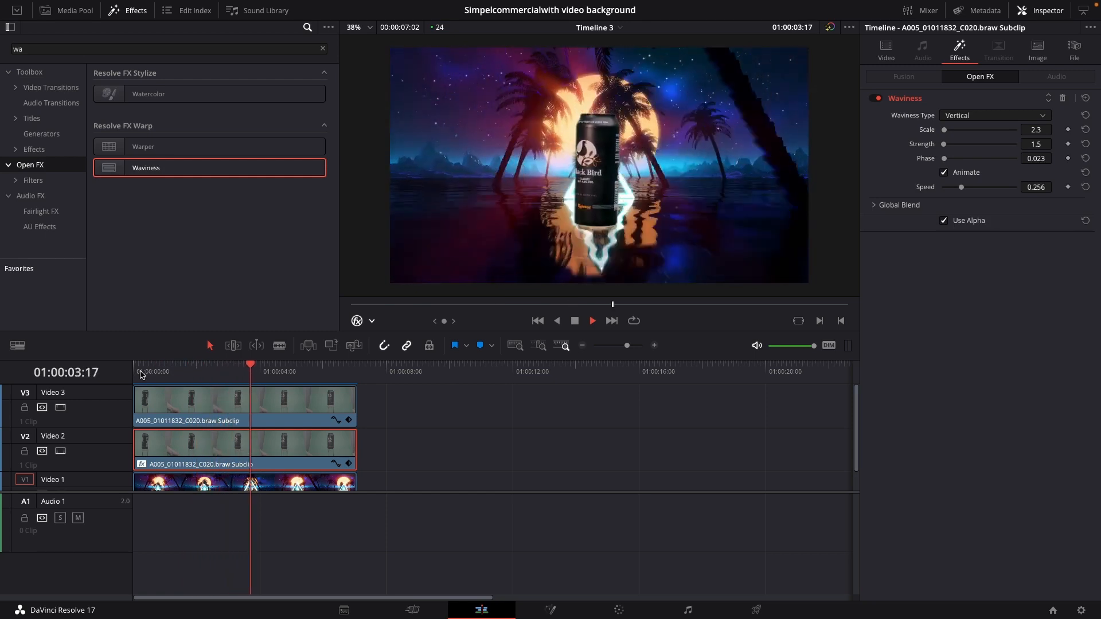
pyautogui.press('space')
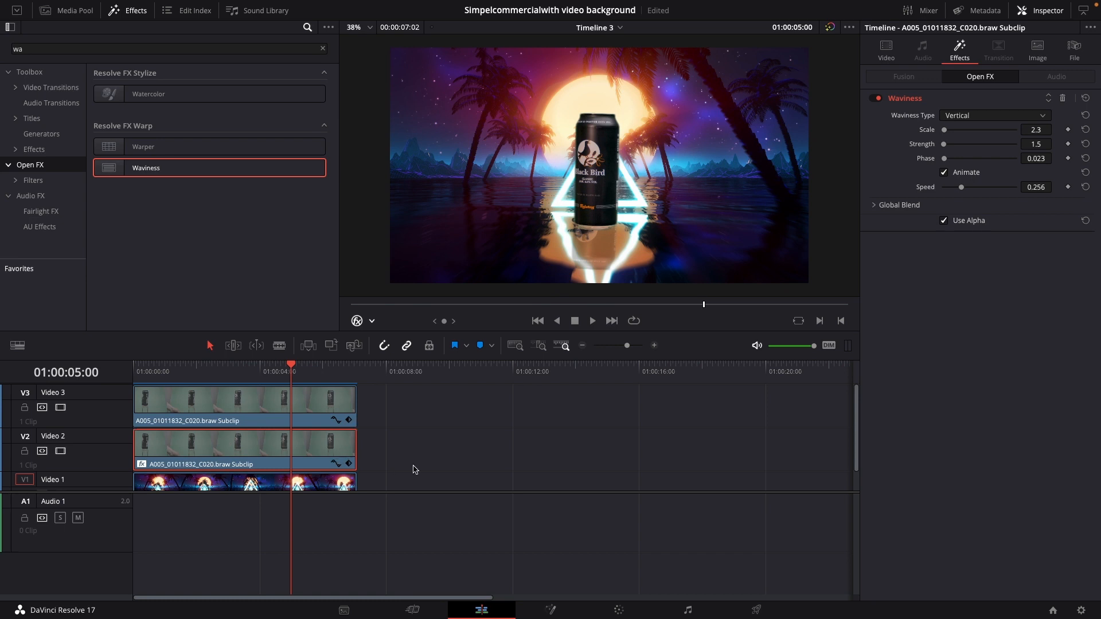
pyautogui.scroll(-1, 417, 469)
pyautogui.moveTo(291, 375); pyautogui.dragTo(143, 375)
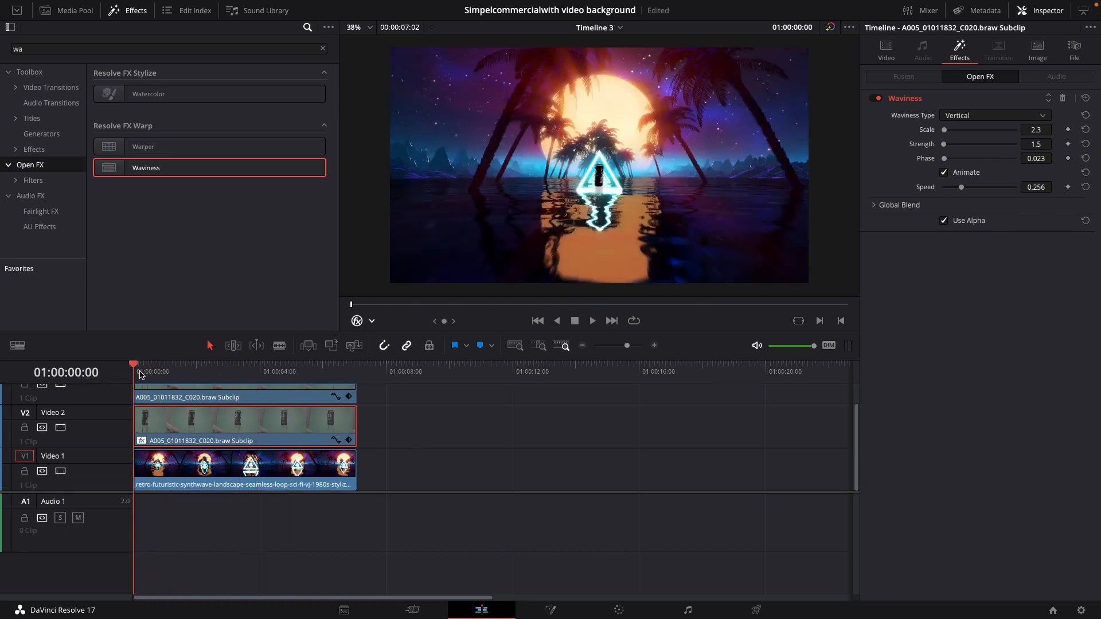
pyautogui.press('space')
pyautogui.press('space')
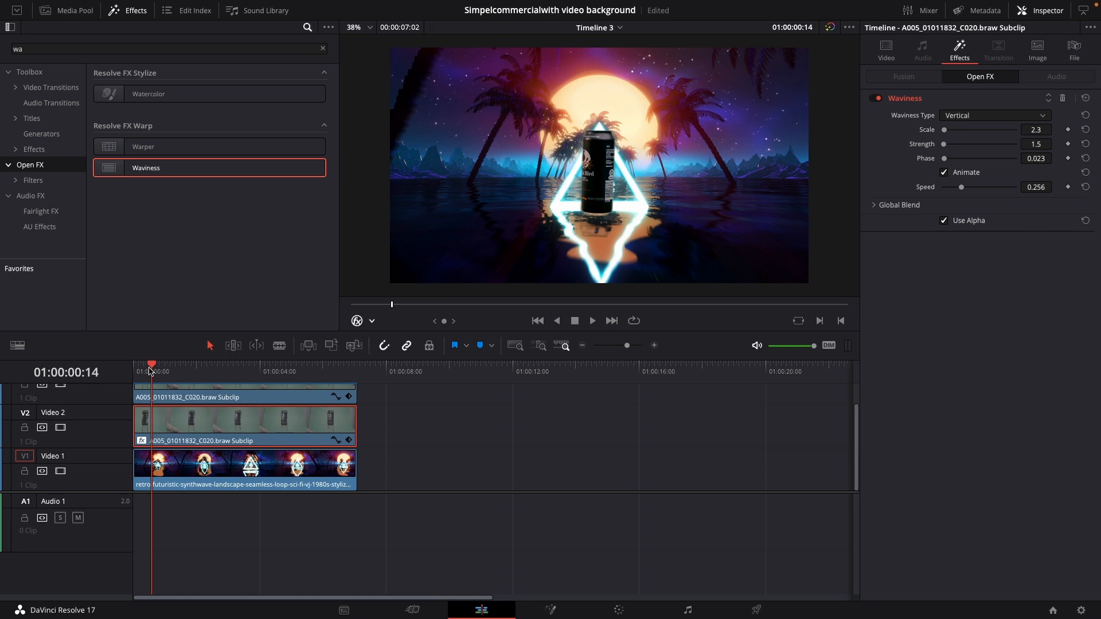
# Split the synthwave background clip on Video 1 at 01:00:01:00
pyautogui.moveTo(150, 373); pyautogui.dragTo(148, 374)
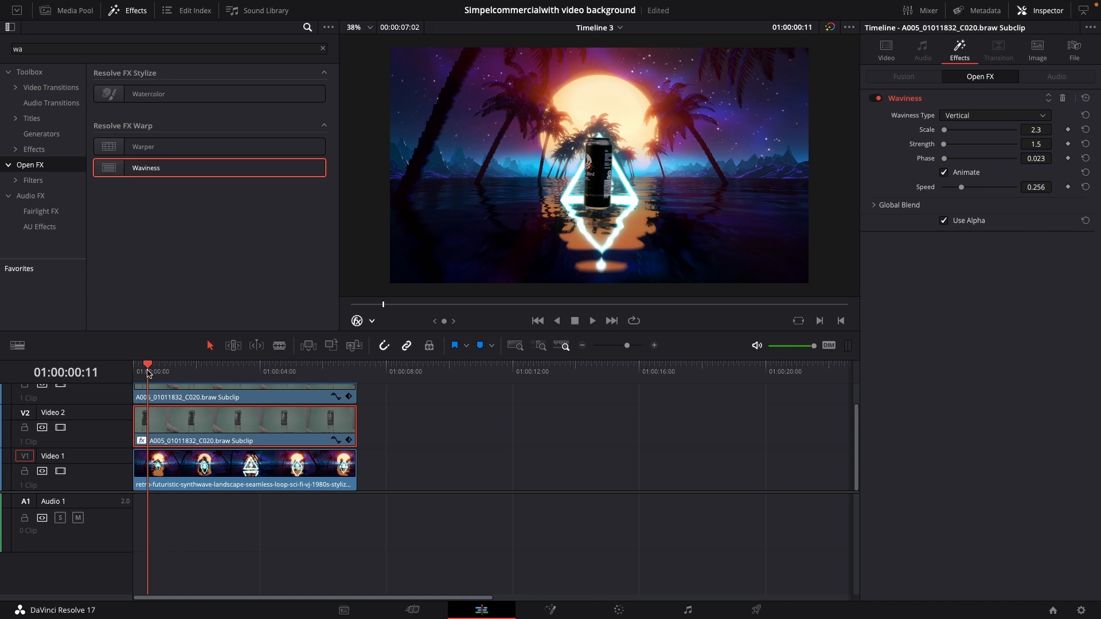
pyautogui.moveTo(148, 373)
pyautogui.mouseDown()
pyautogui.moveTo(157, 374)
pyautogui.moveTo(134, 377)
pyautogui.moveTo(165, 387)
pyautogui.mouseUp()
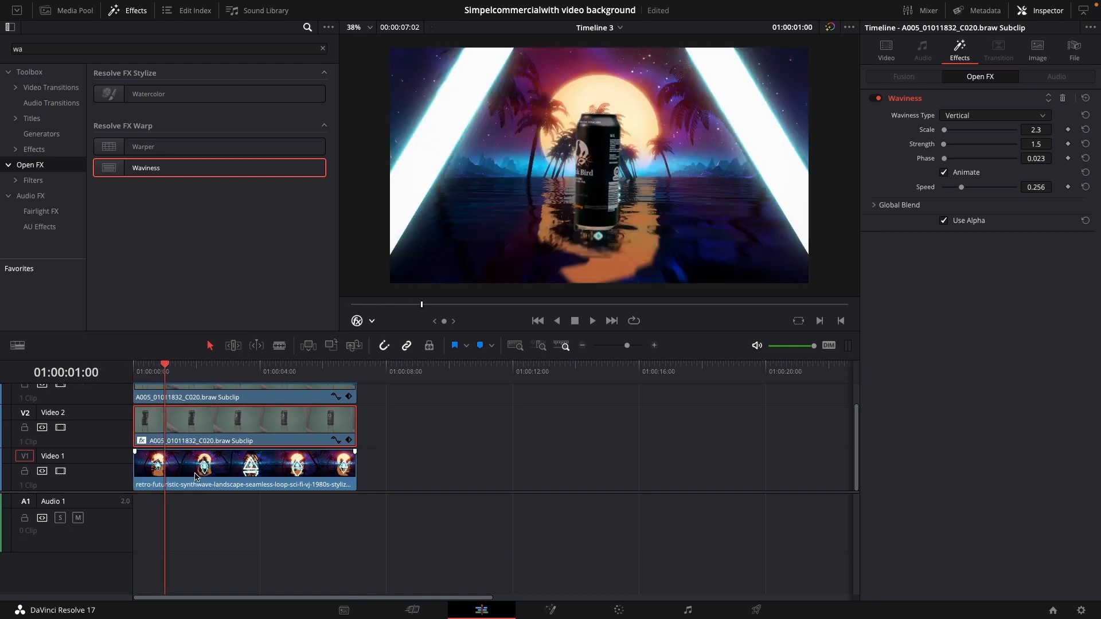
pyautogui.press('b')
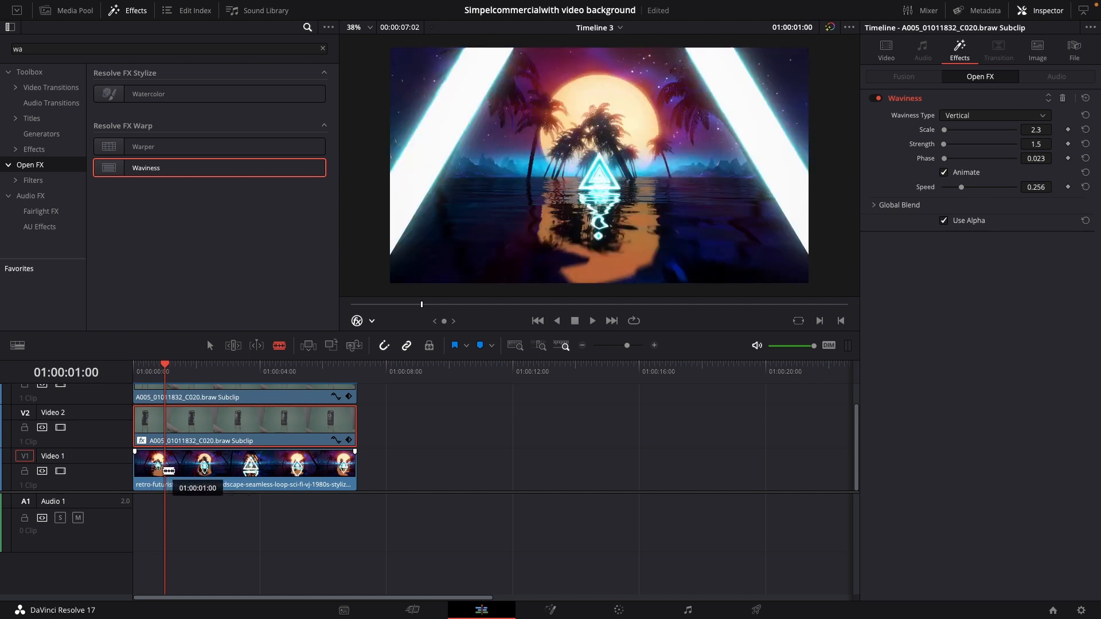
pyautogui.click(170, 472)
pyautogui.press('a')
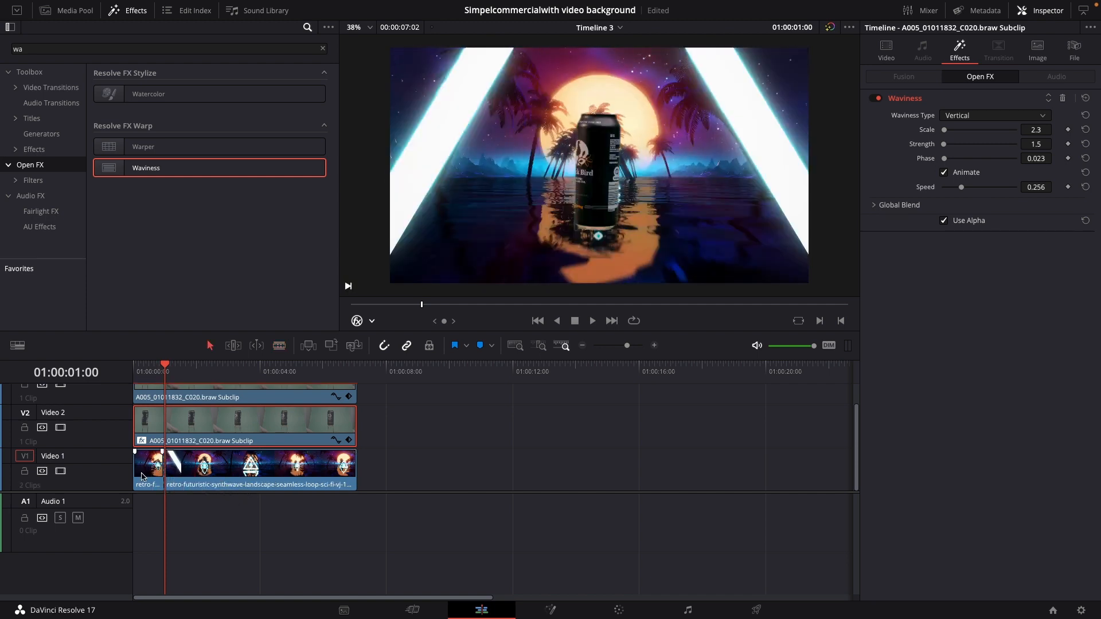
# Set the clip color of the first background segment on Video 1 to Orange
pyautogui.click(144, 474)
pyautogui.rightClick(146, 475)
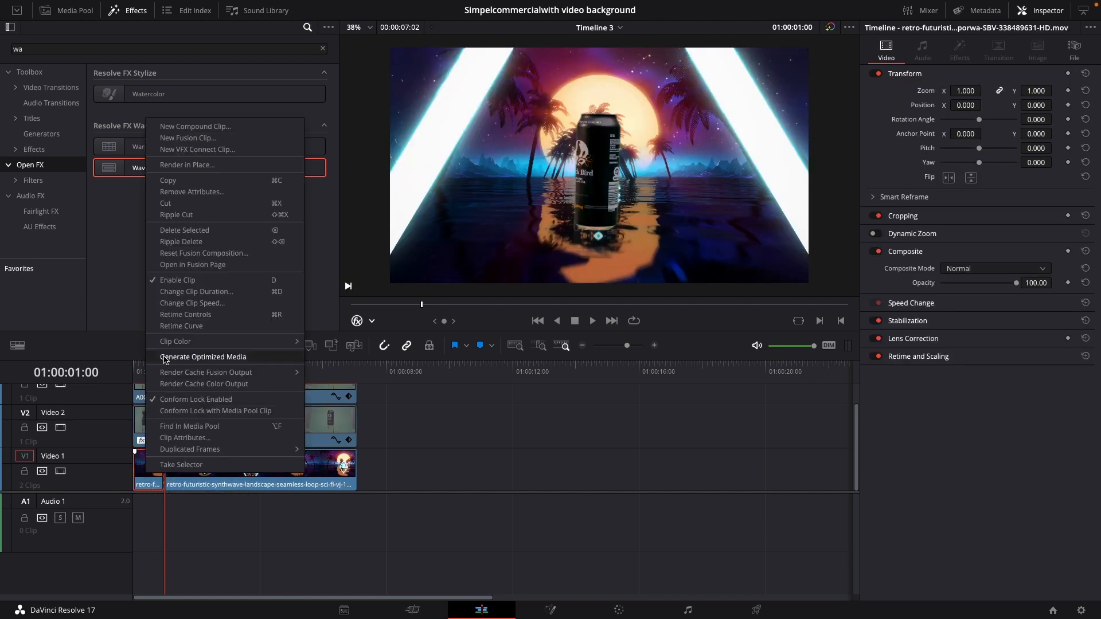
pyautogui.moveTo(259, 343)
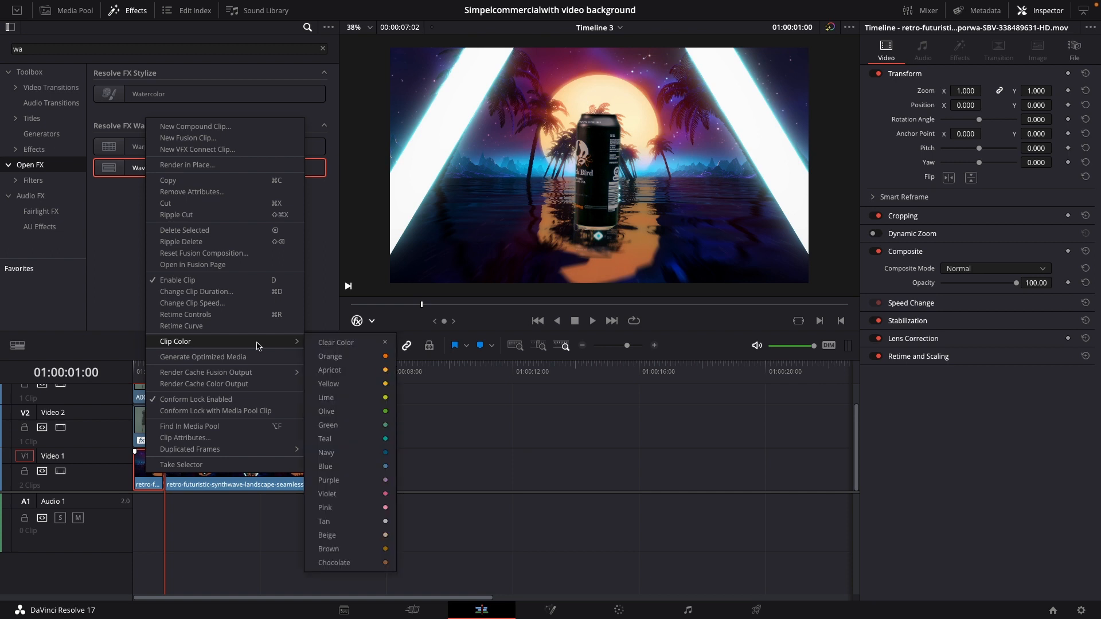
pyautogui.click(336, 358)
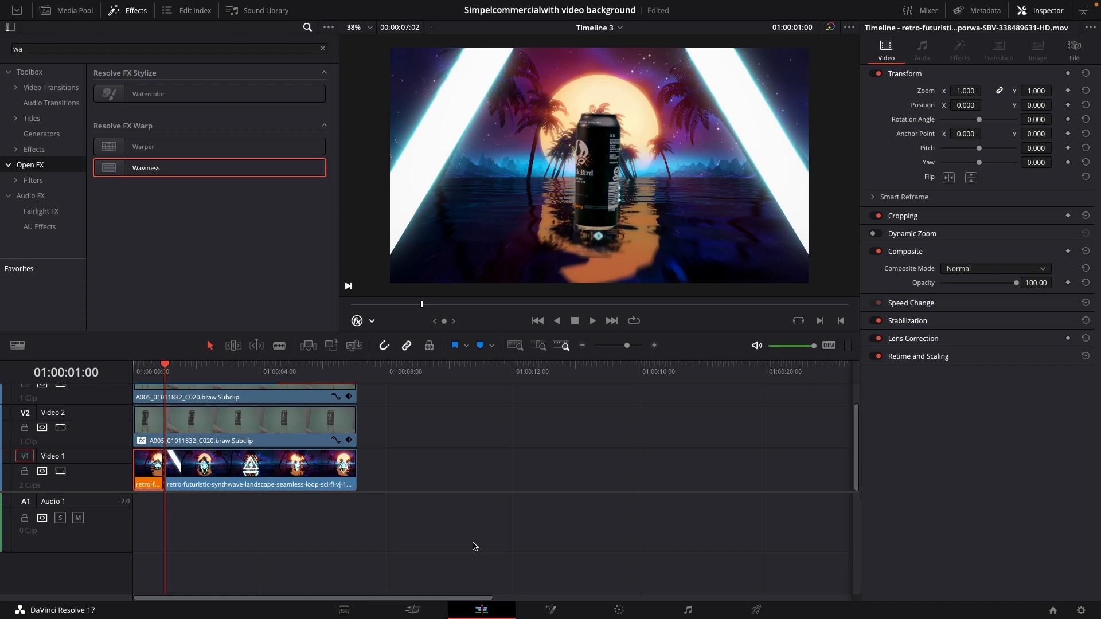
# On the Color page, set Saturation to 0 for the first background segment and 34.20 for the second
pyautogui.click(619, 610)
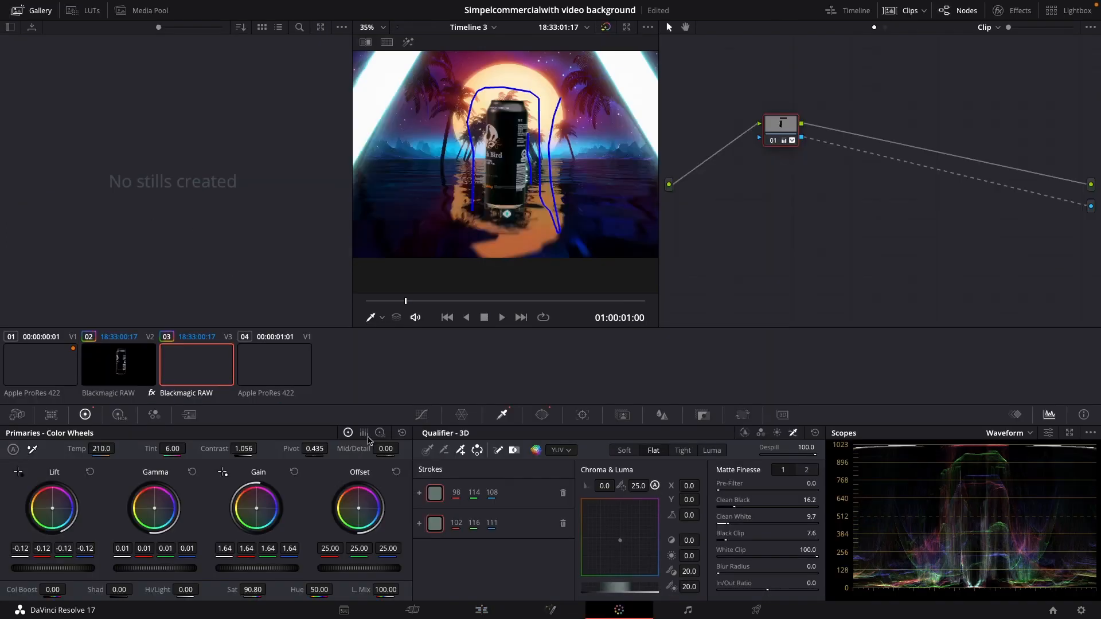
pyautogui.click(42, 367)
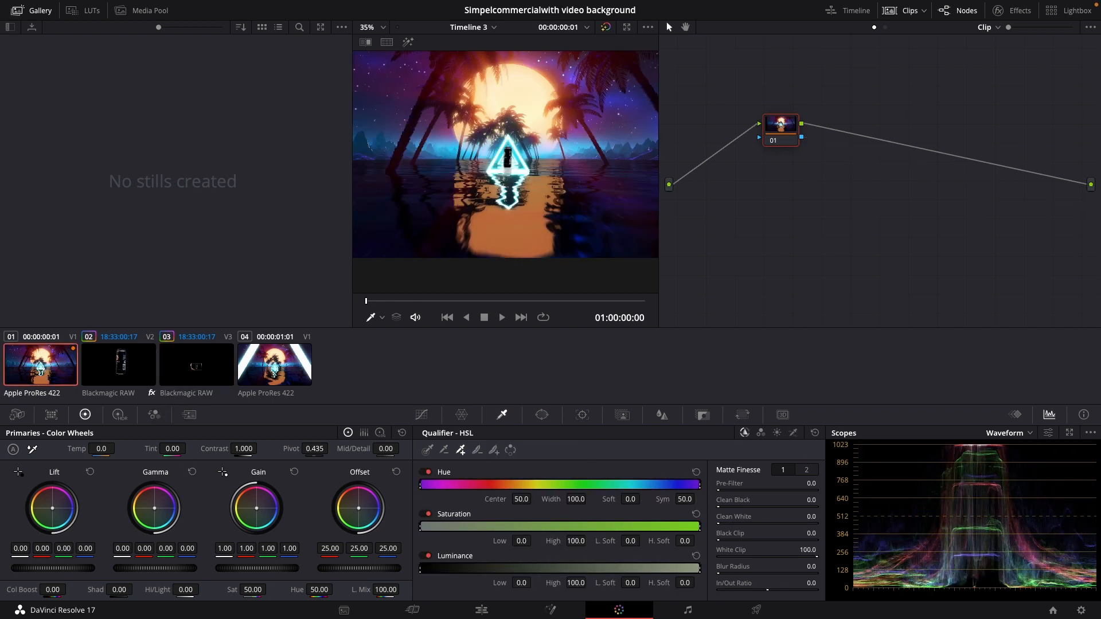
pyautogui.moveTo(253, 590); pyautogui.dragTo(192, 590)
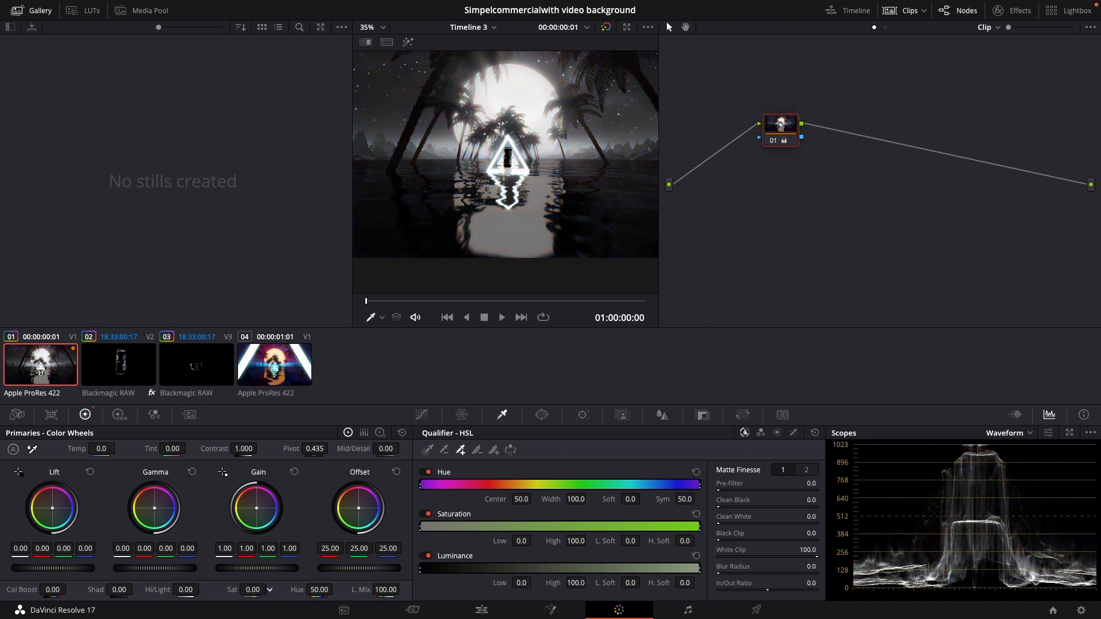
pyautogui.click(278, 381)
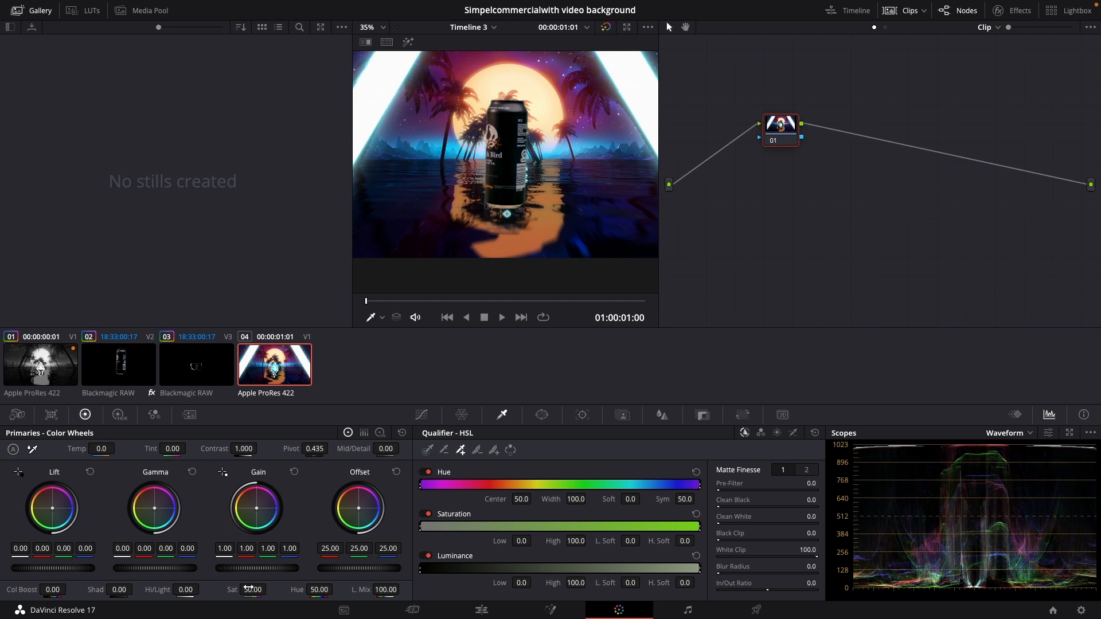
pyautogui.moveTo(253, 590)
pyautogui.mouseDown()
pyautogui.moveTo(191, 590)
pyautogui.moveTo(269, 589)
pyautogui.mouseUp()
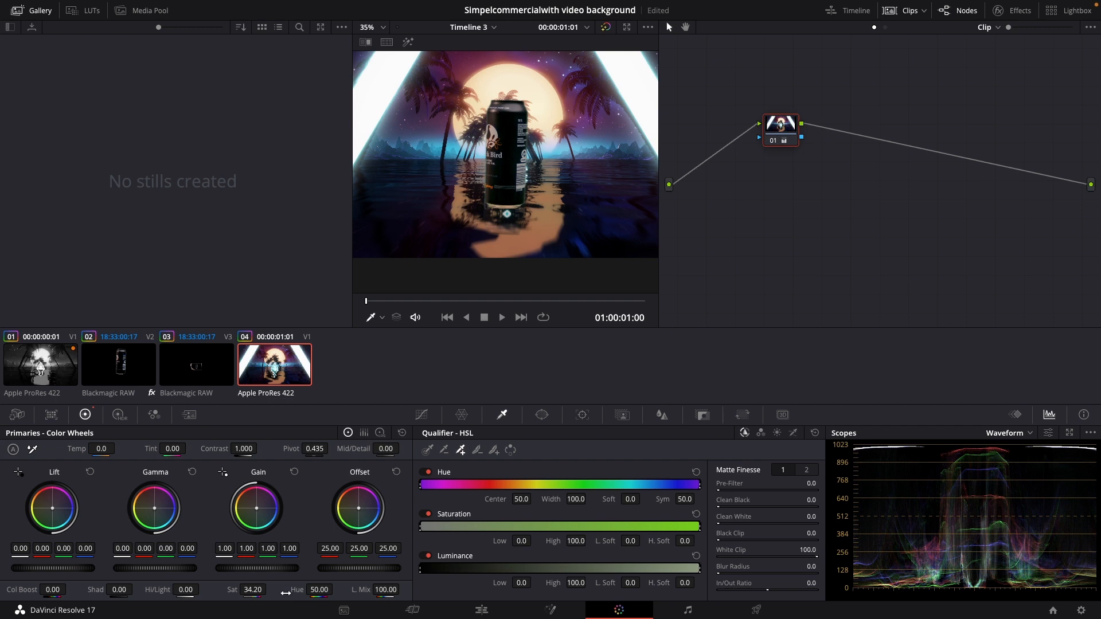
# Back on the Edit page, add a Cross Dissolve at the cut between the two background segments, review the timeline and save the project
pyautogui.click(480, 609)
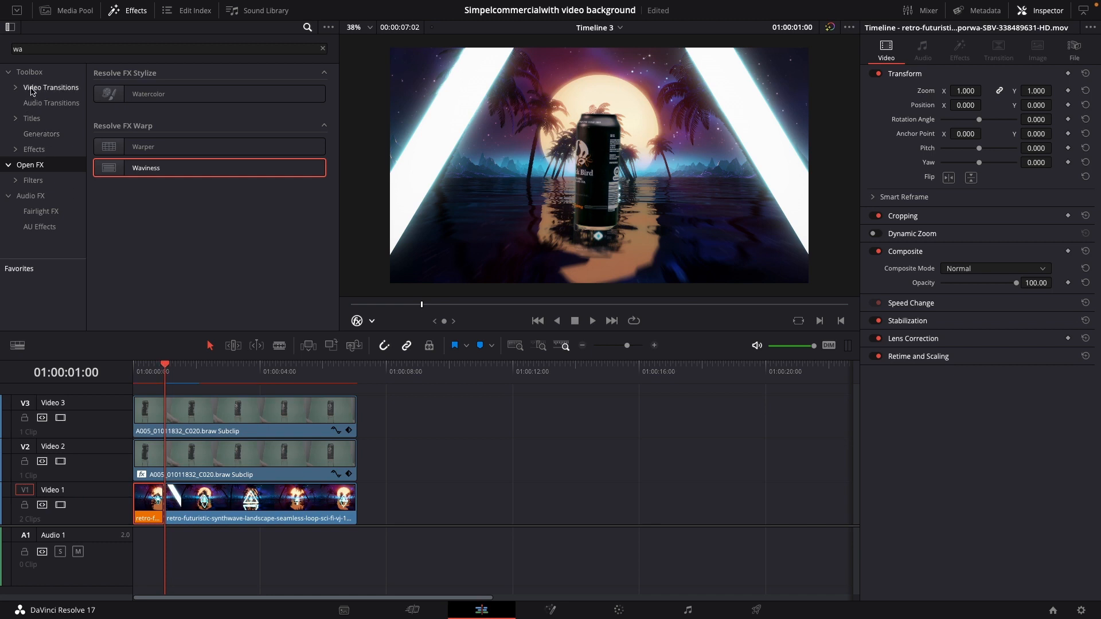
pyautogui.click(51, 87)
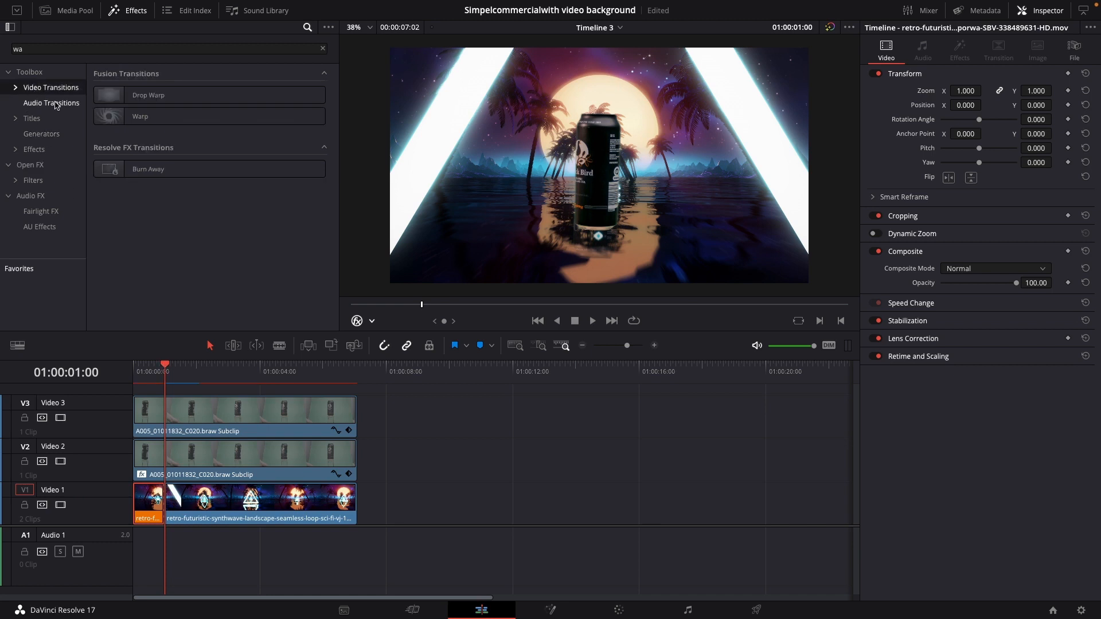
pyautogui.click(33, 50)
pyautogui.press('BackSpace')
pyautogui.press('BackSpace')
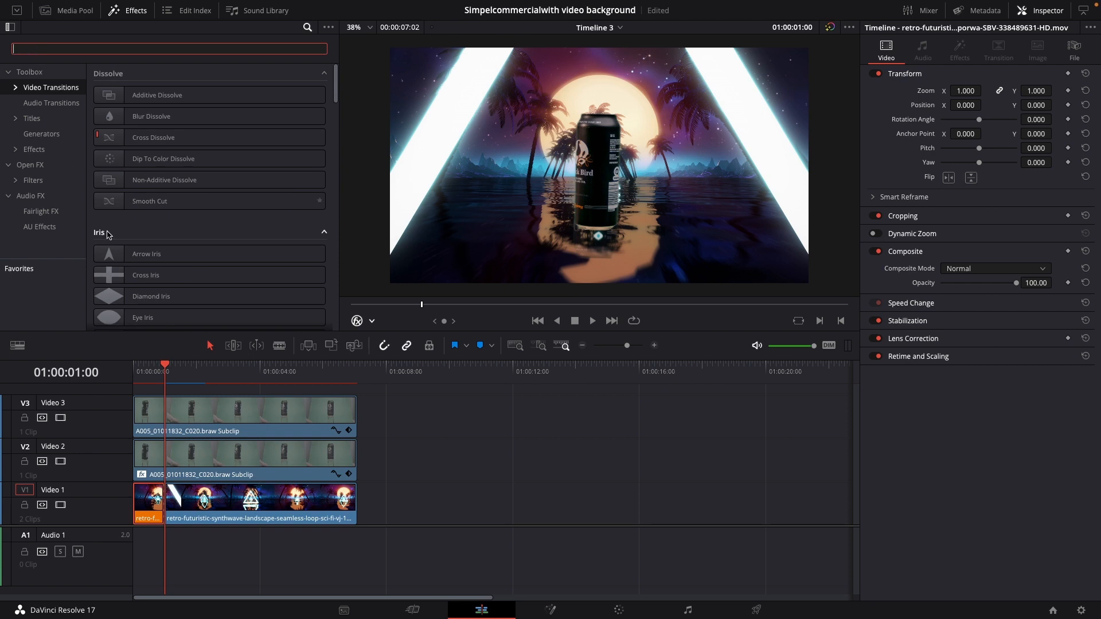
pyautogui.moveTo(141, 137); pyautogui.dragTo(179, 501)
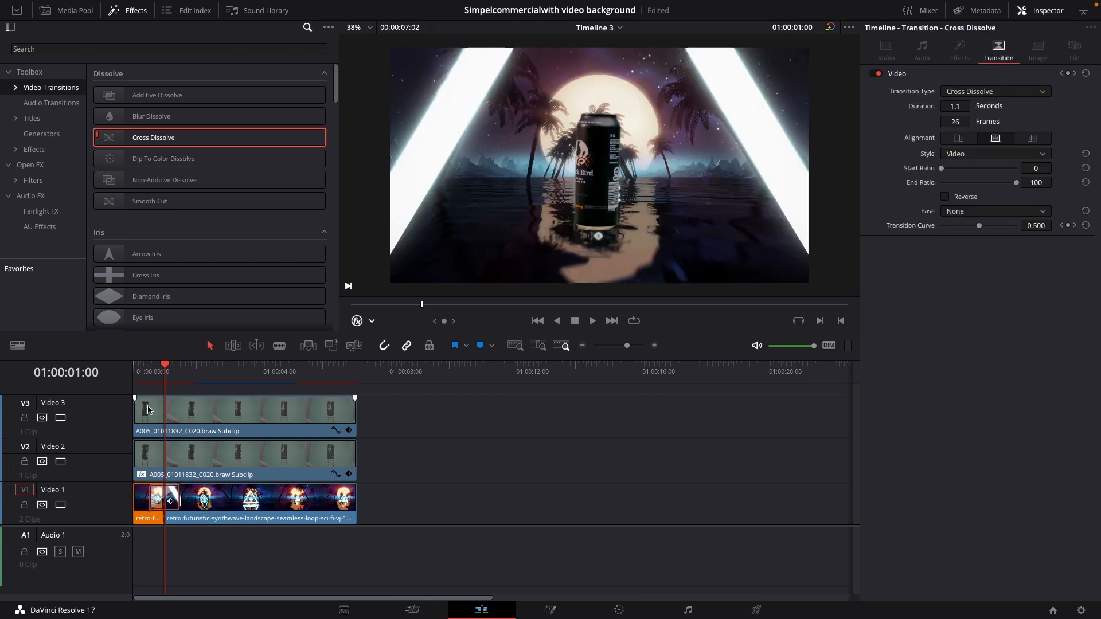
pyautogui.moveTo(149, 378); pyautogui.dragTo(134, 377)
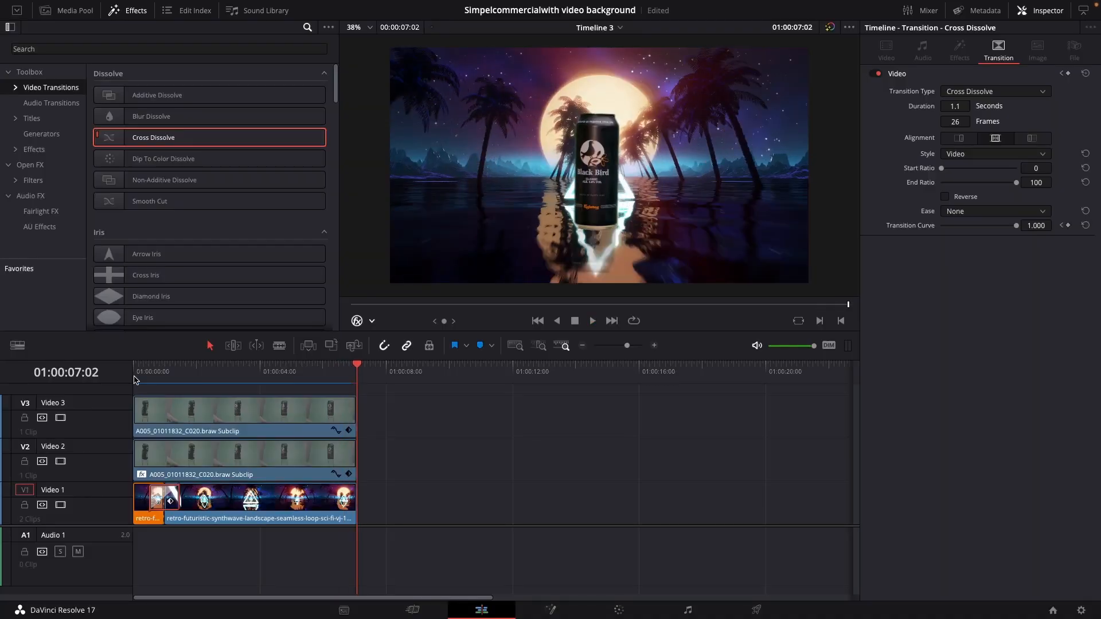
pyautogui.hotkey('ctrl', 's')
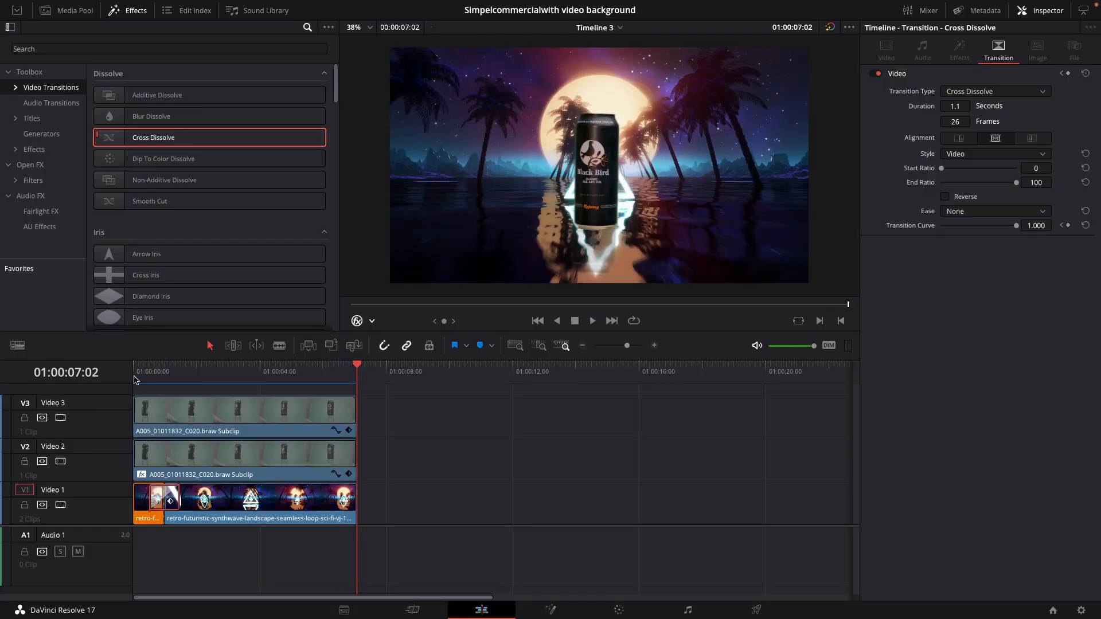